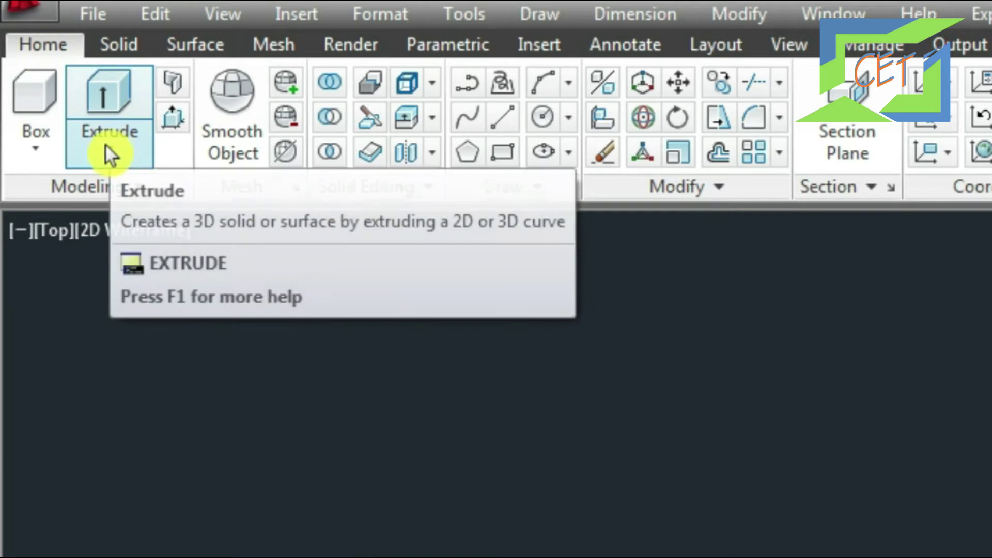
Locate Sweep in the Extrude dropdown, the Solid tab and the Draw > Modeling menu
click(109, 145)
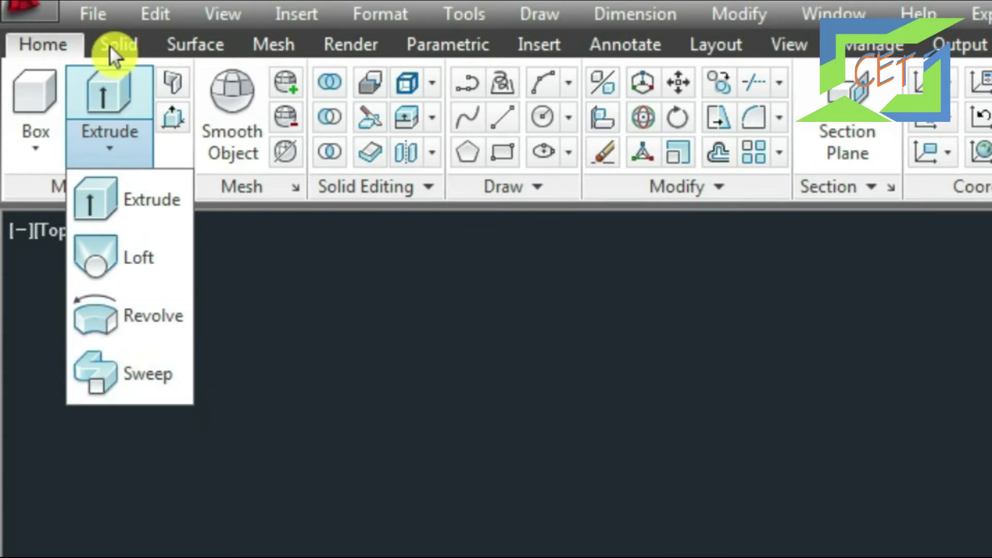
click(109, 45)
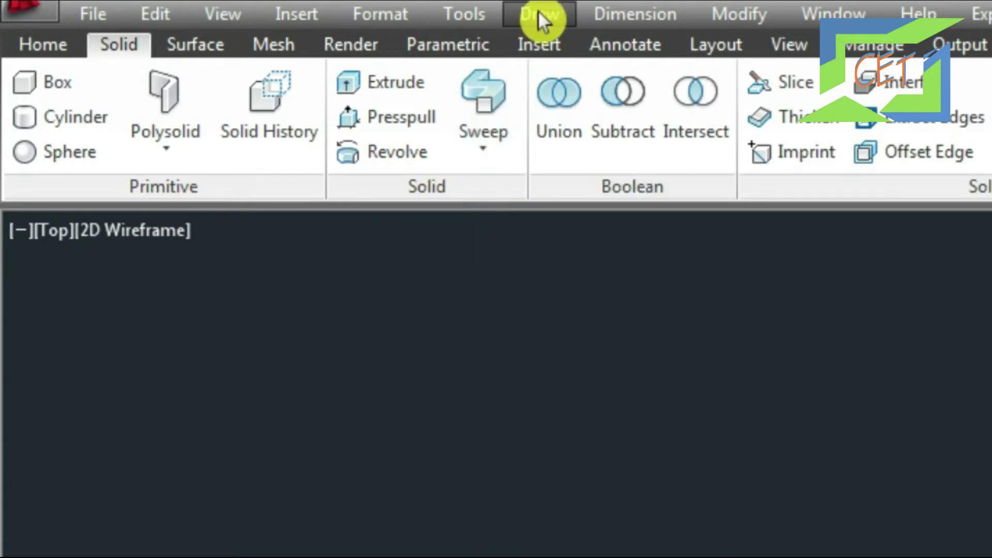
click(540, 20)
mouse_move(590, 49)
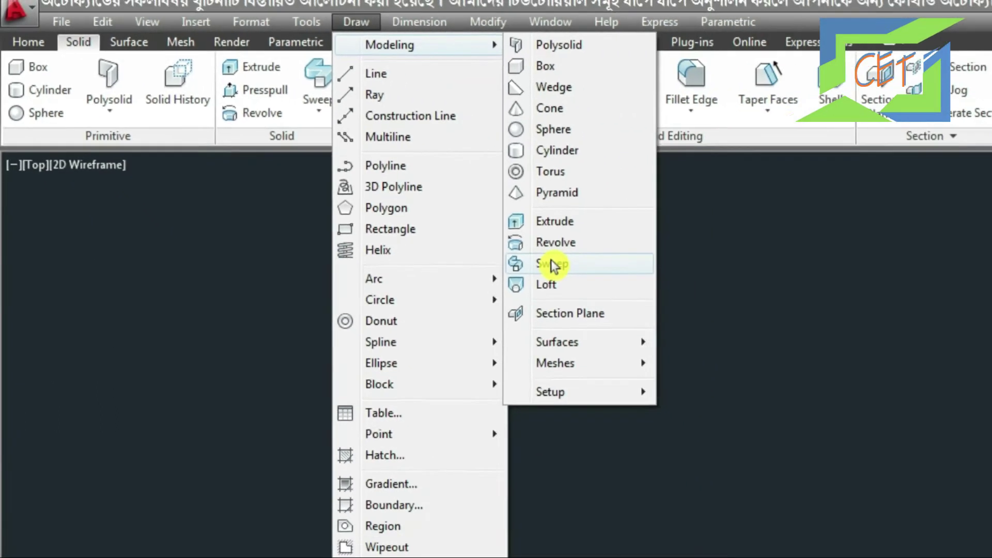
key(Escape)
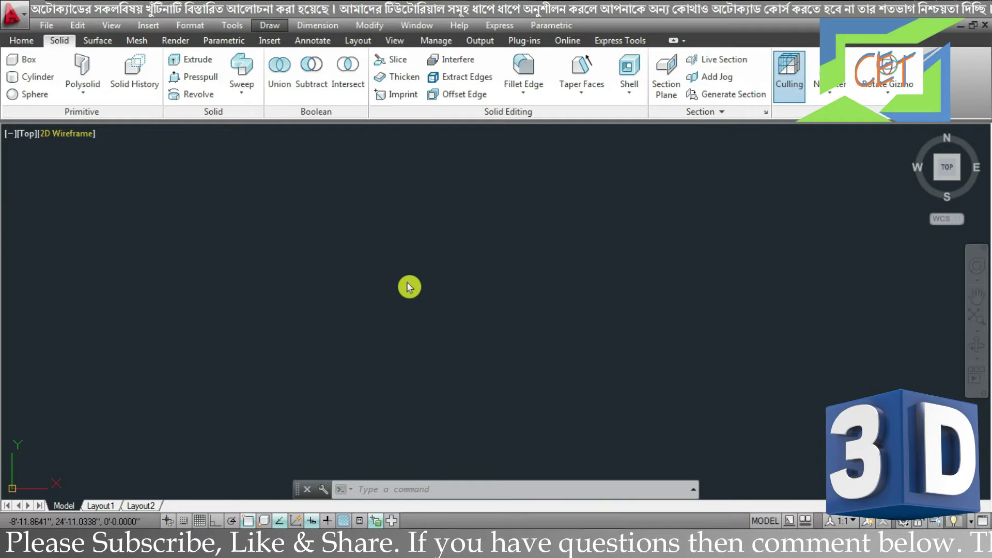
mouse_move(947, 166)
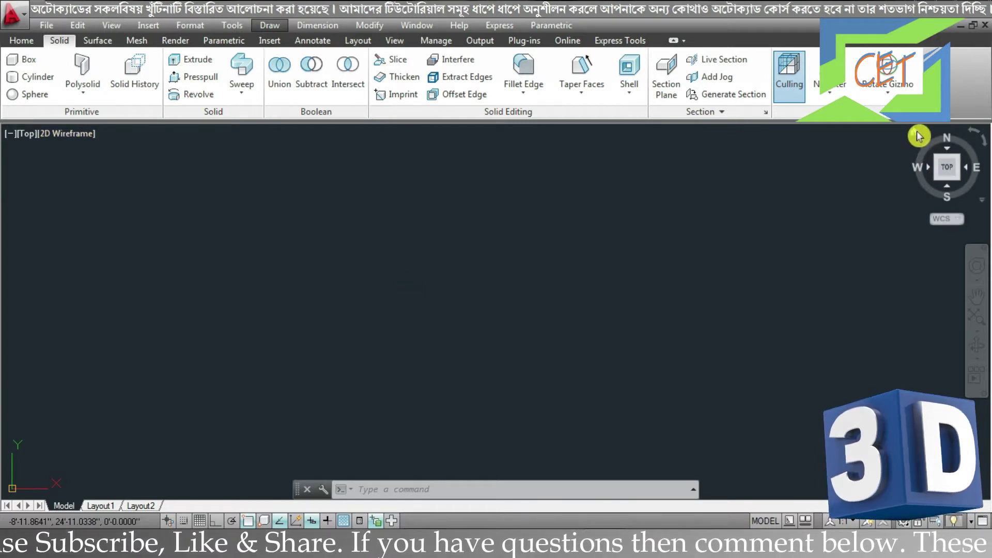
Orbit to a tilted 3D view with Shades of Gray style, grid on, origin centred
drag(919, 136, 370, 370)
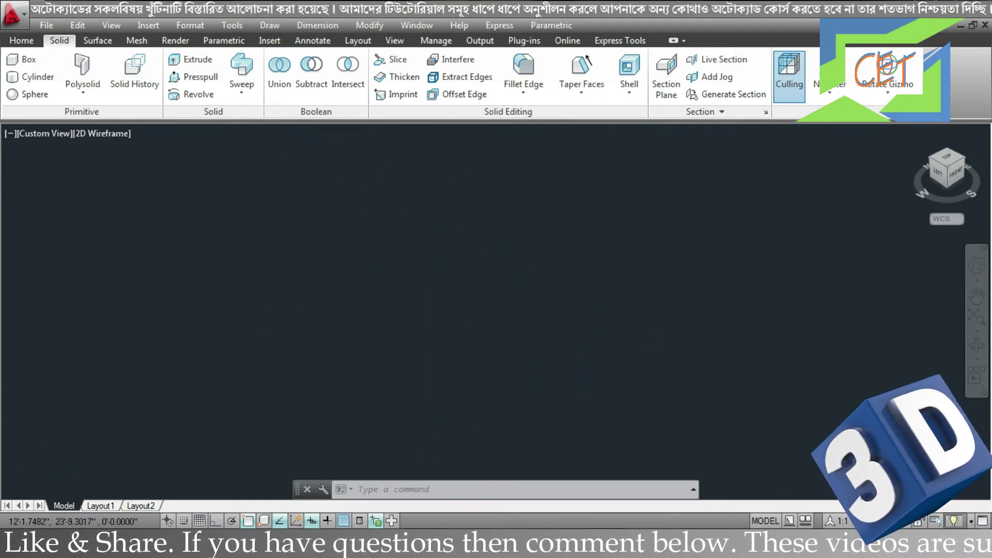
click(124, 134)
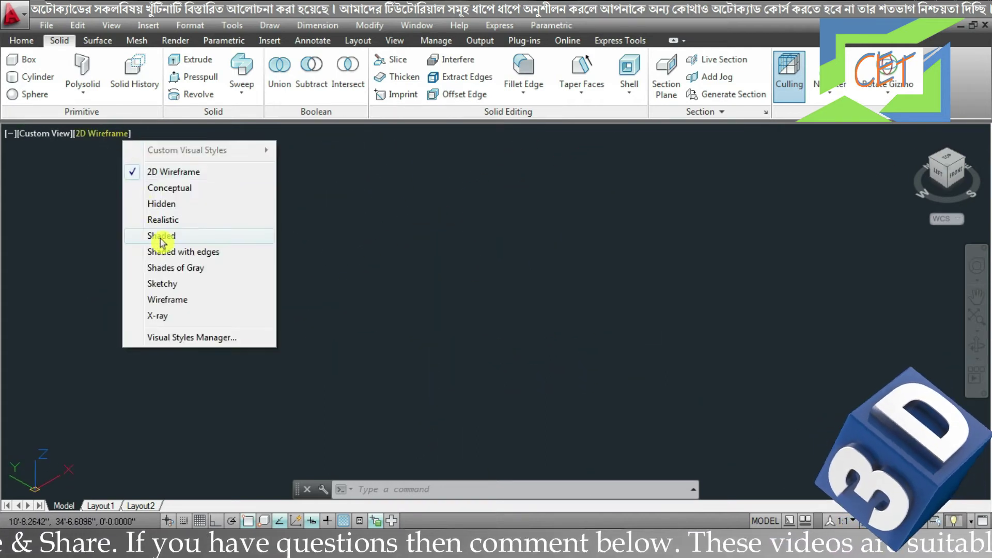
click(161, 268)
click(201, 521)
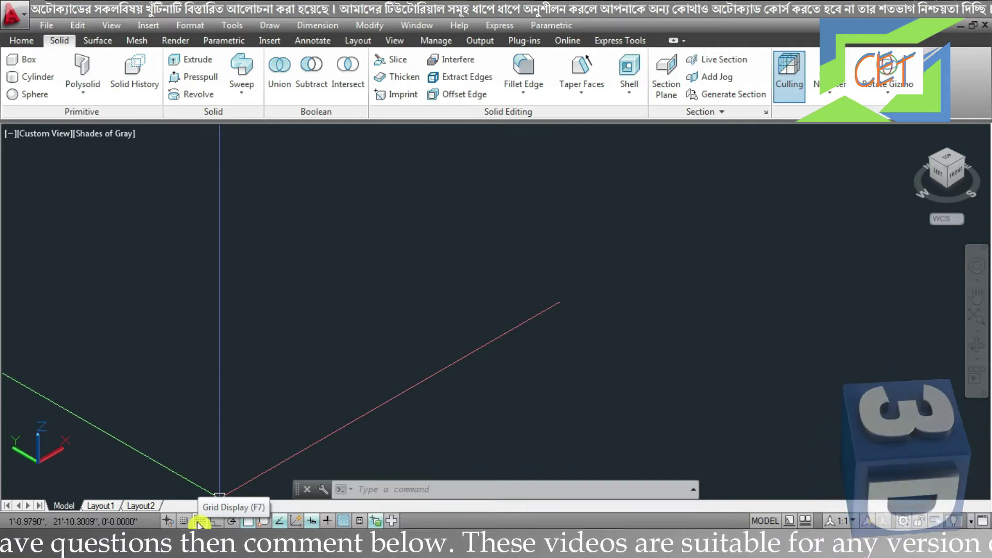
key(F7)
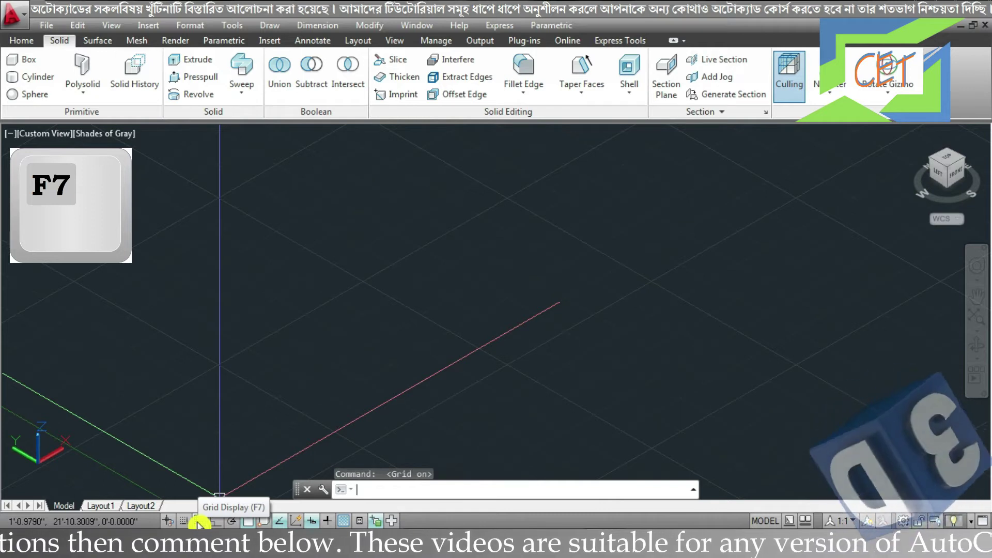
middle_drag(220, 495, 304, 353)
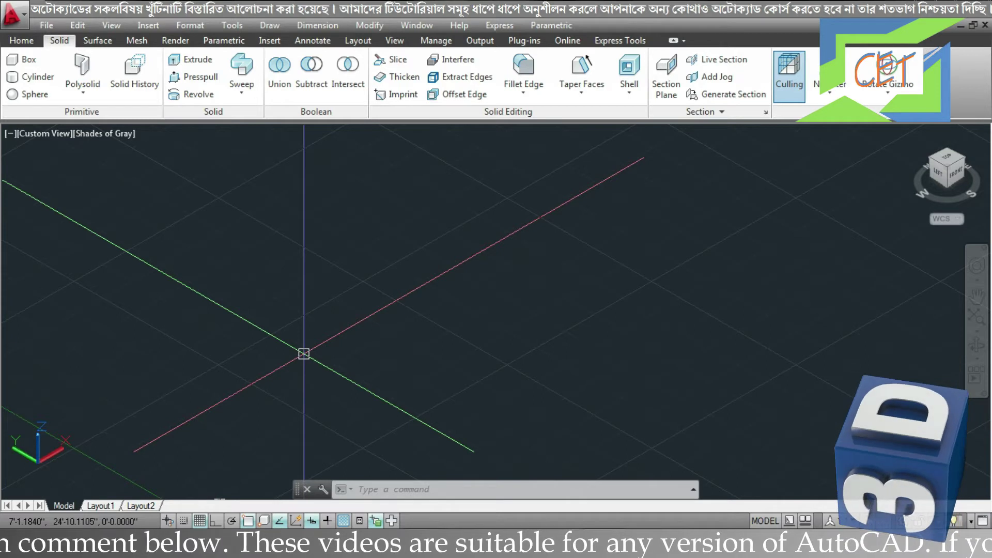
Draw a small rectangle profile with the REC command
text(re)
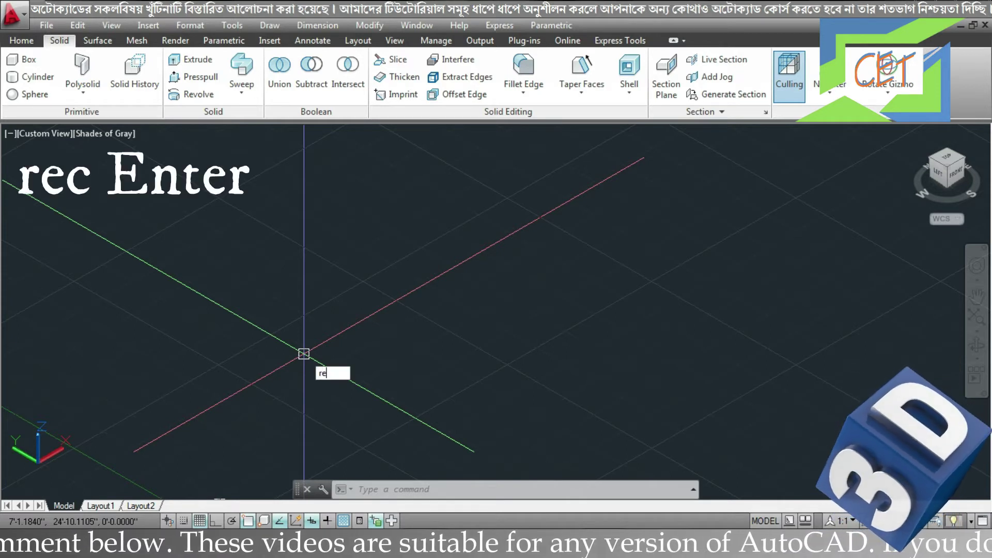
key(Return)
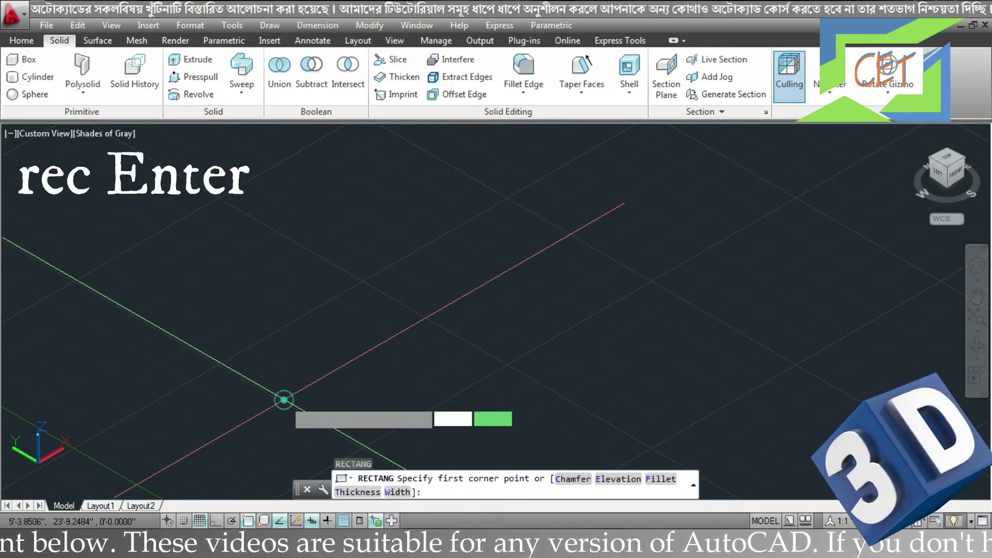
click(285, 400)
click(285, 421)
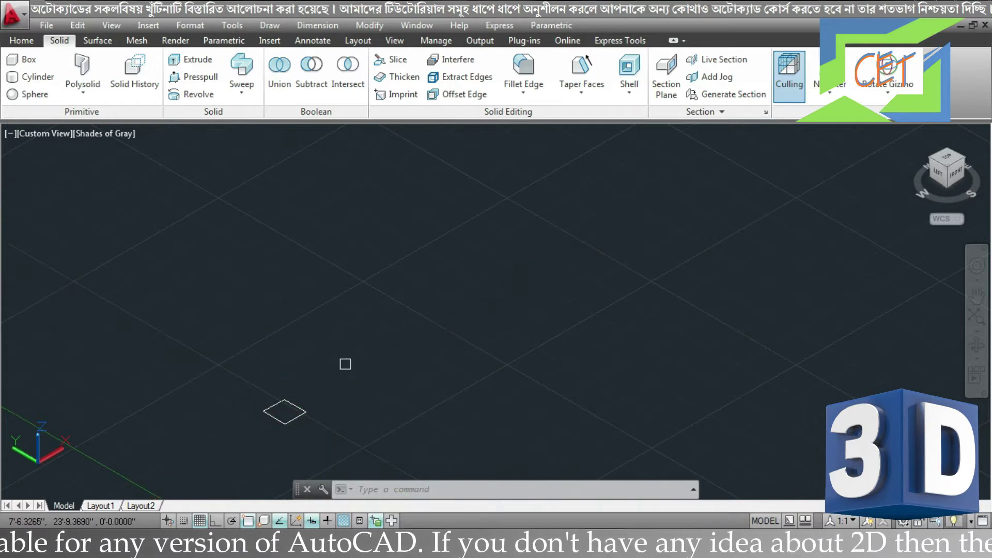
Draw a five-point zigzag polyline path beside the rectangle
text(pl)
key(Return)
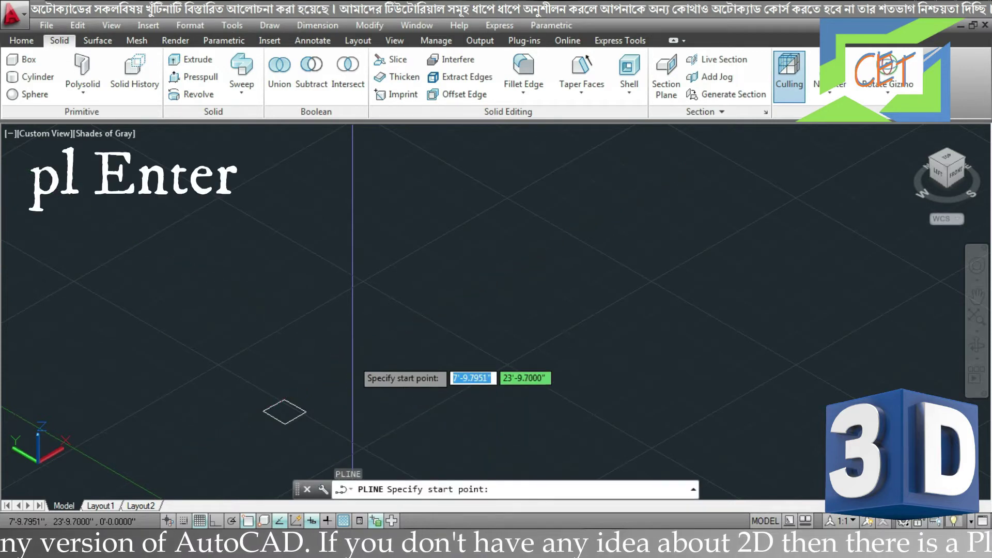
click(338, 372)
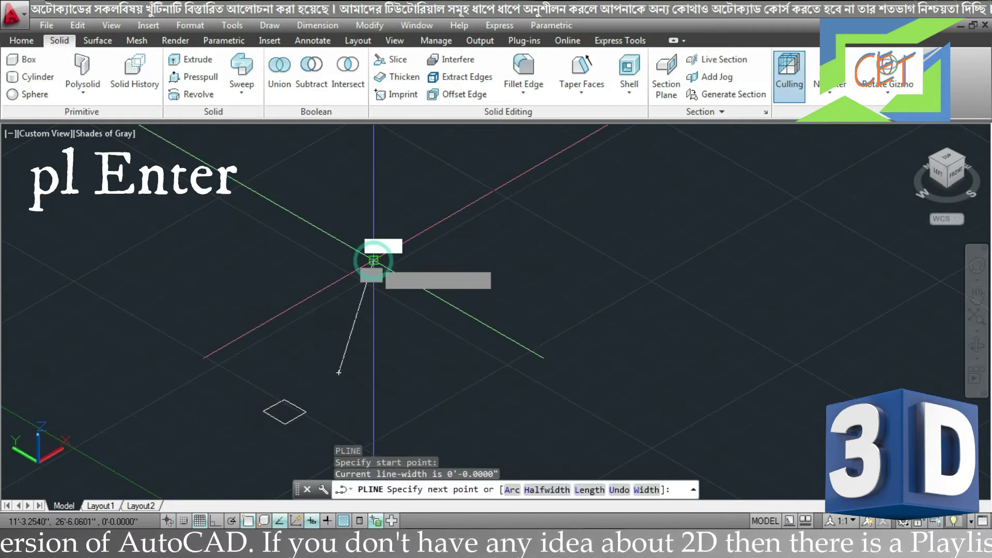
click(373, 261)
click(563, 318)
click(595, 188)
click(719, 237)
key(Escape)
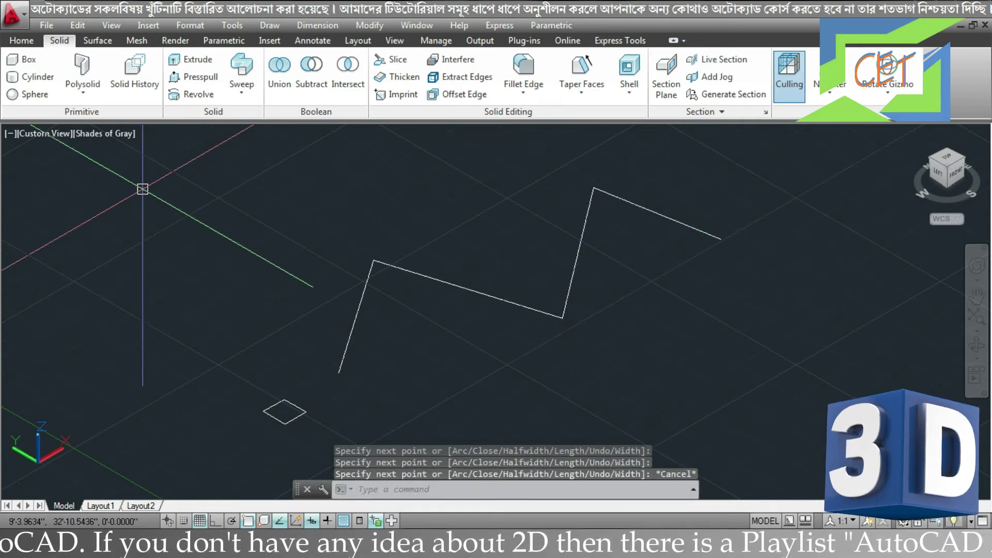
Sweep the small rectangle along the zigzag polyline into a square bar solid
click(24, 41)
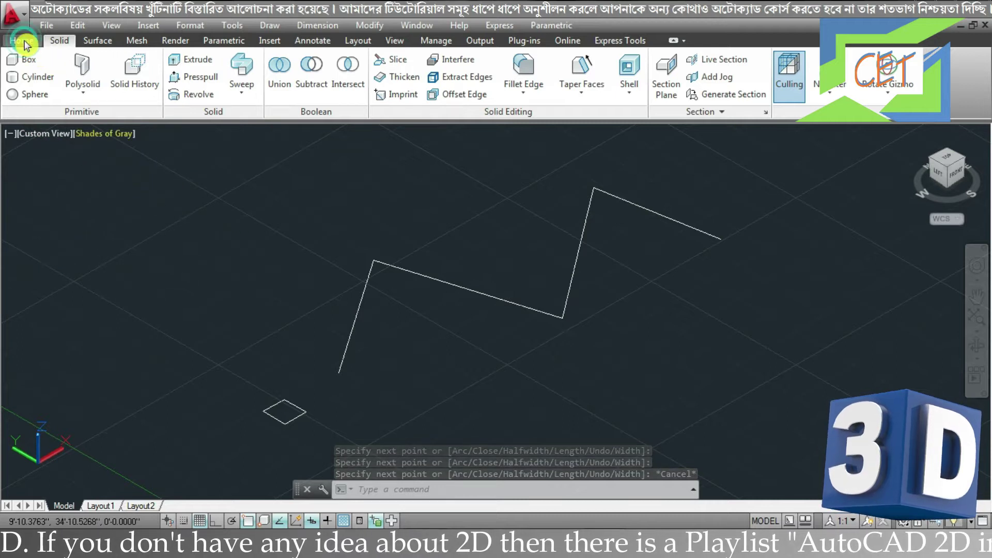
click(55, 92)
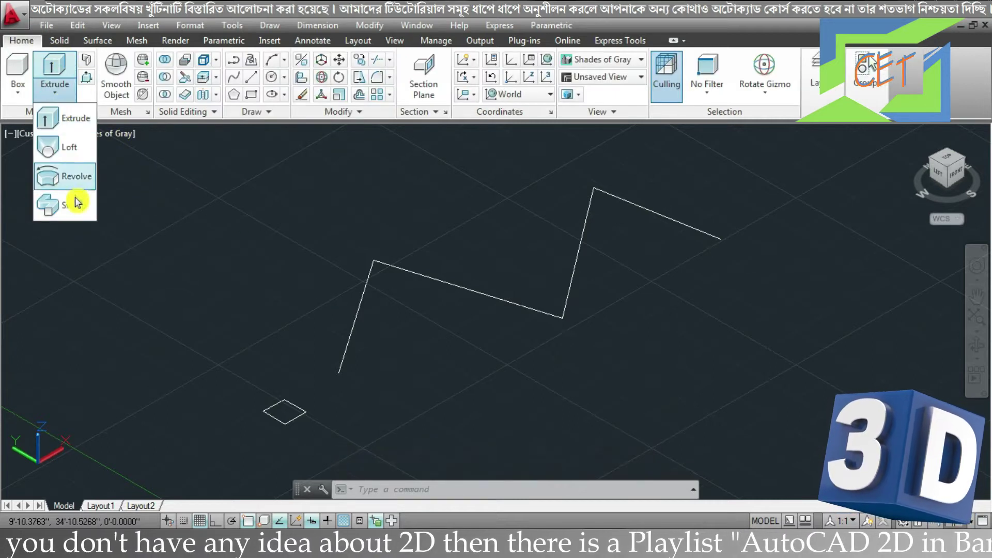
click(76, 203)
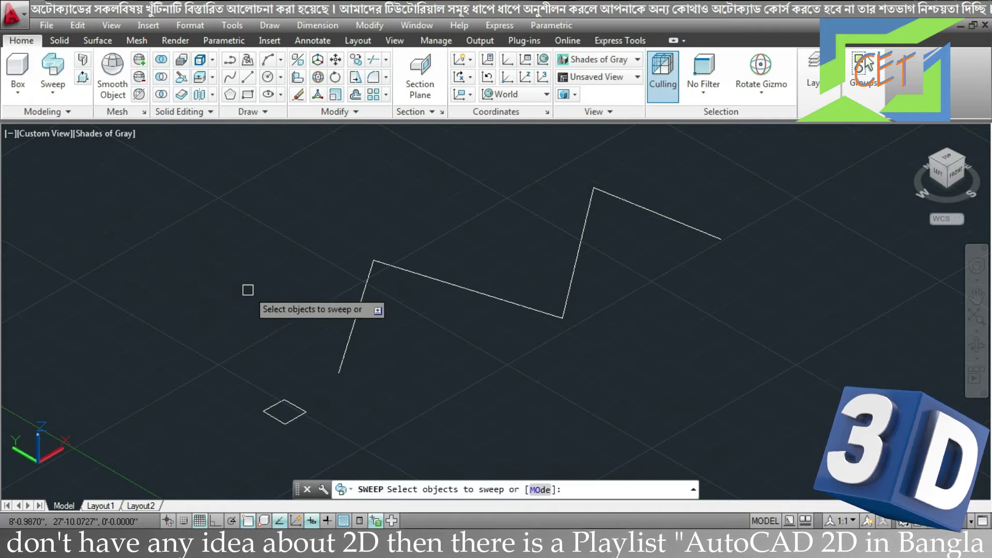
click(279, 401)
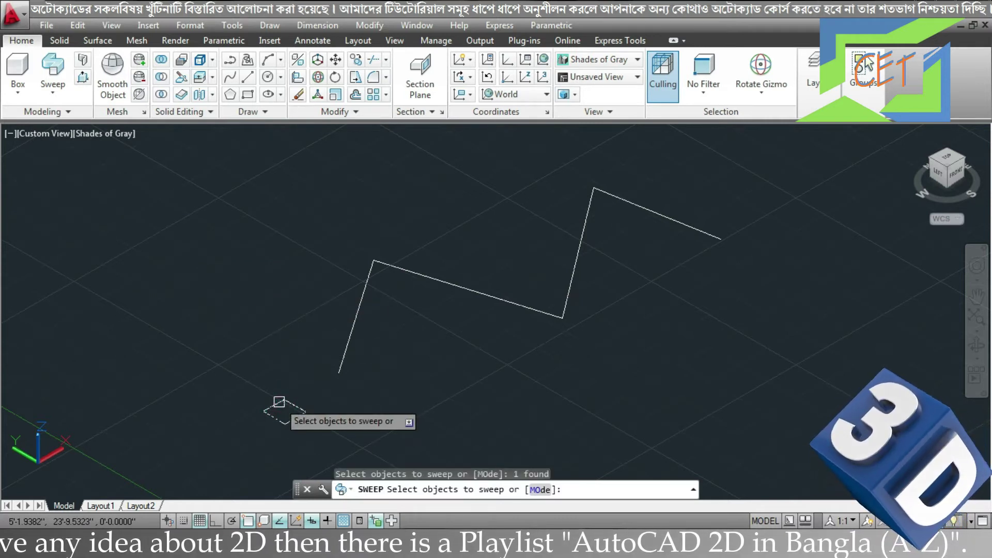
key(Return)
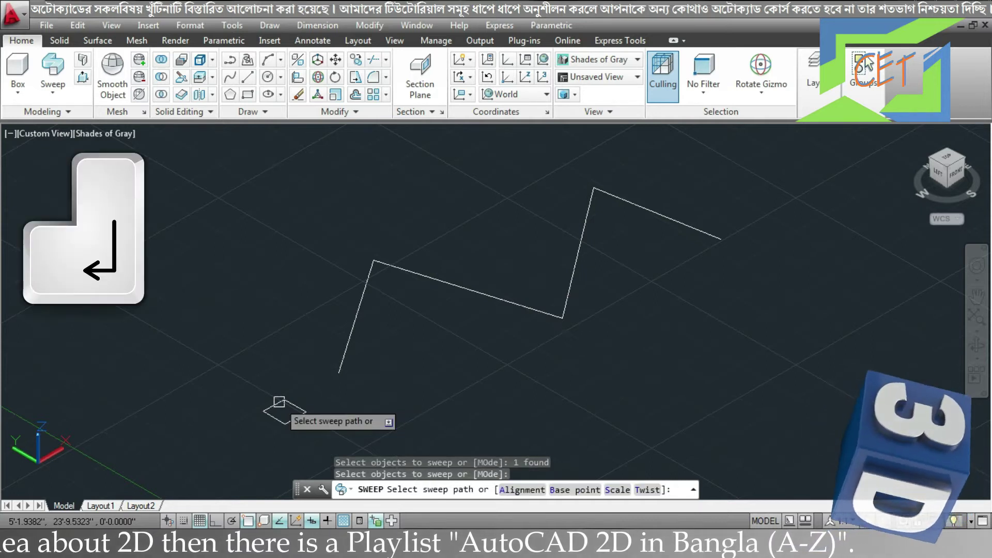
click(355, 326)
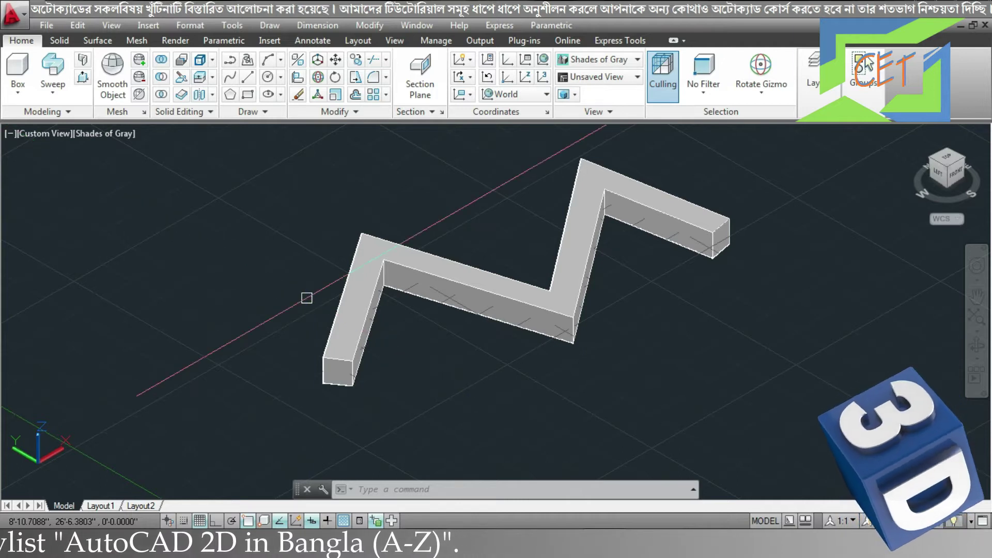
Undo the swept bar and copy the rectangle and zigzag path to the lower right
key(ctrl+z)
scroll(306, 298, down, 2)
click(248, 213)
click(469, 362)
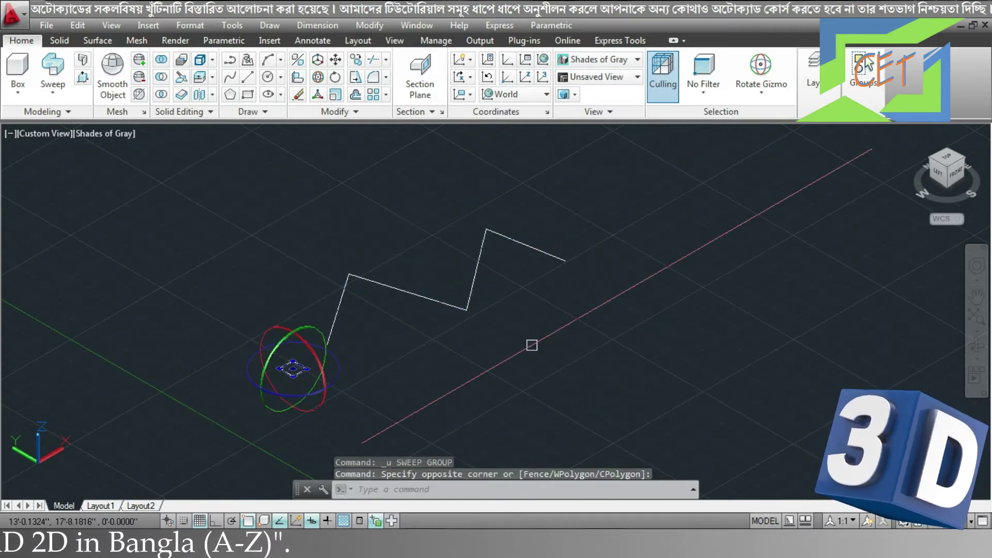
click(332, 195)
right_click(332, 195)
click(344, 310)
click(384, 324)
click(588, 396)
key(Escape)
middle_drag(588, 396, 569, 355)
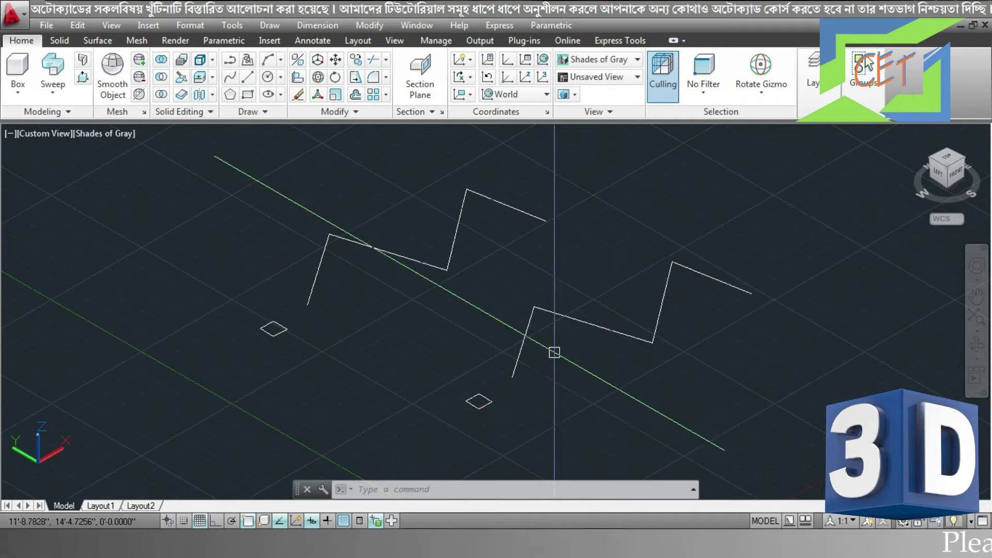
Sweep the upper-left rectangle along its zigzag path, kept perpendicular to the path
click(61, 76)
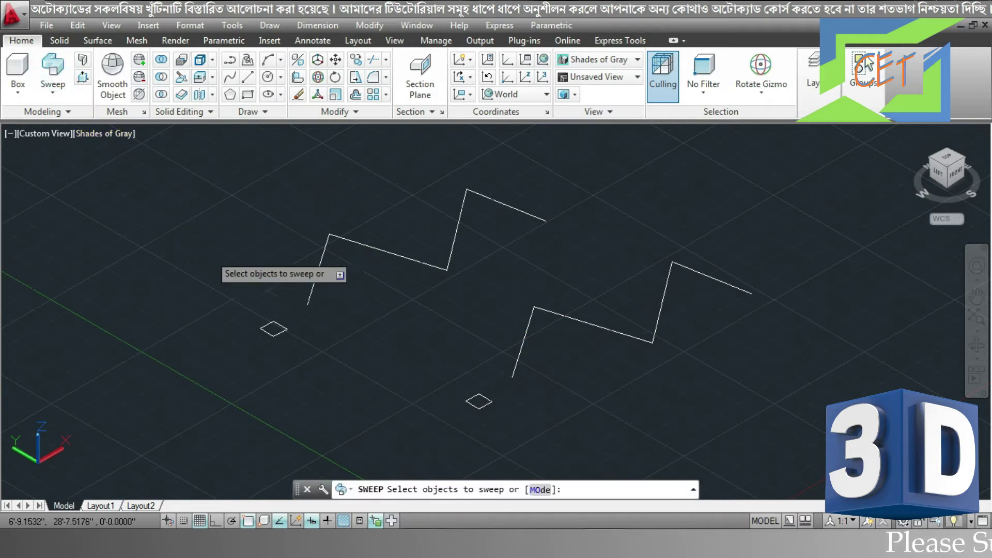
click(268, 321)
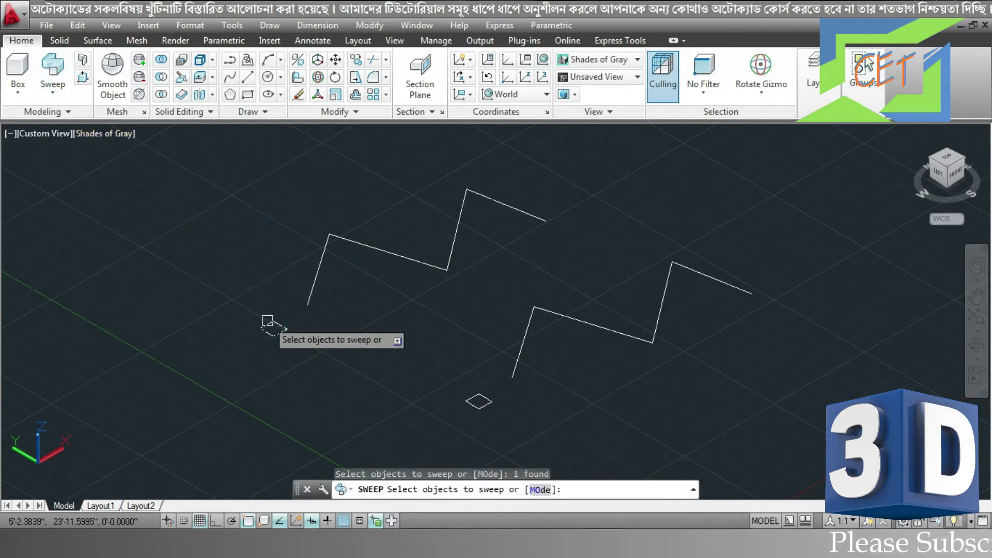
key(Return)
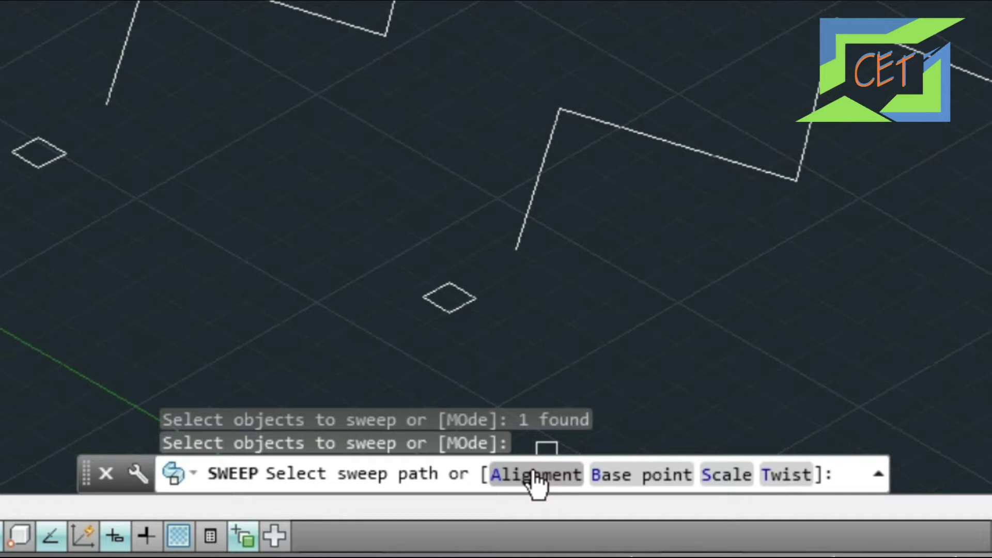
click(535, 476)
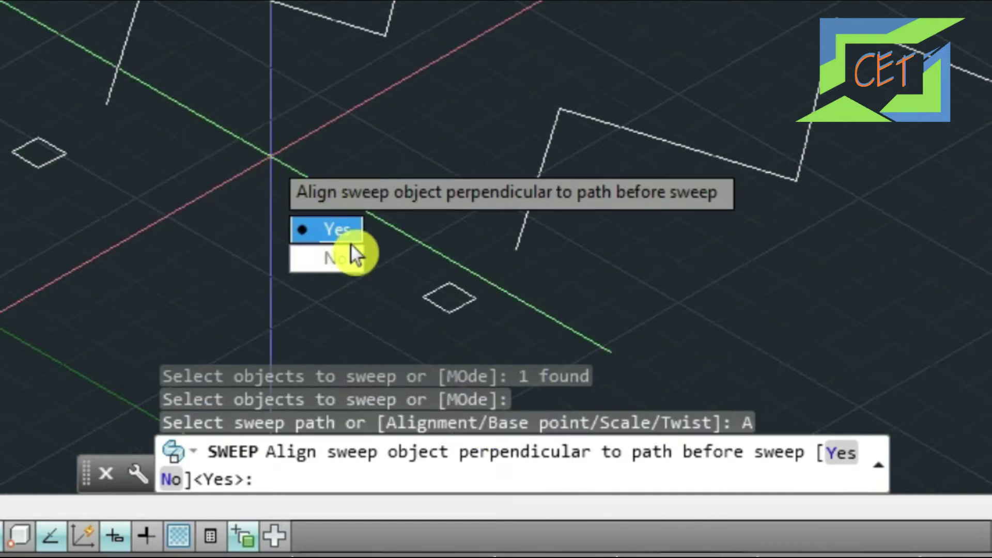
click(327, 230)
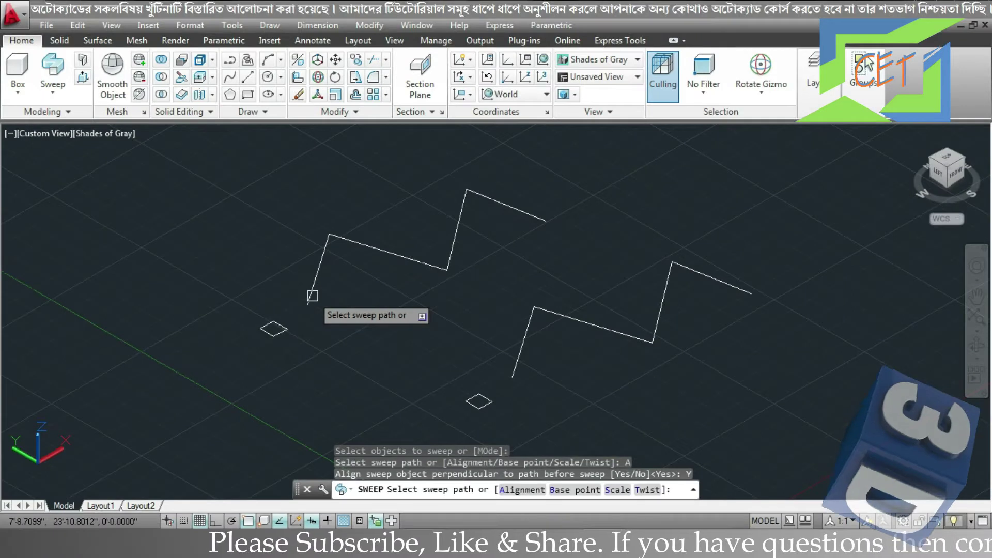
click(313, 296)
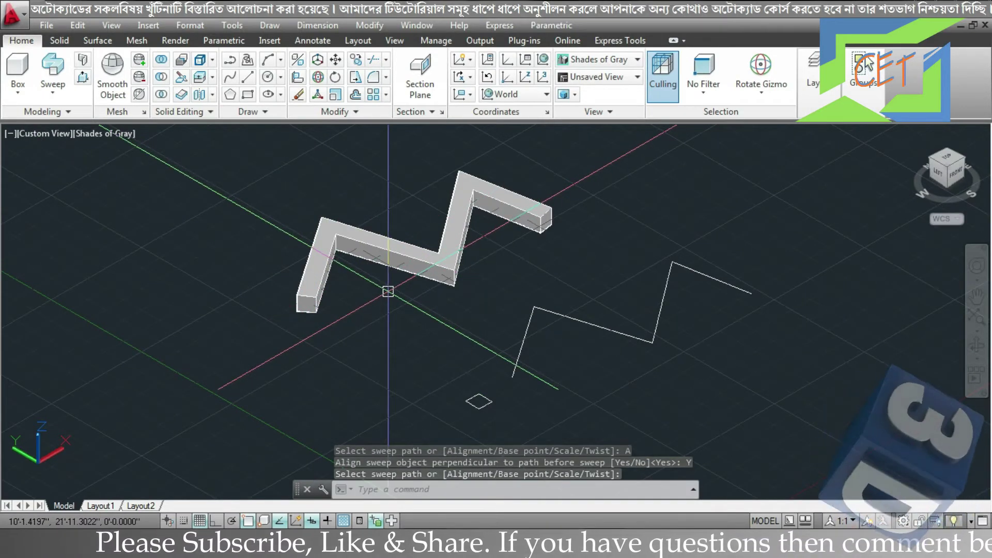
scroll(306, 319, up, 3)
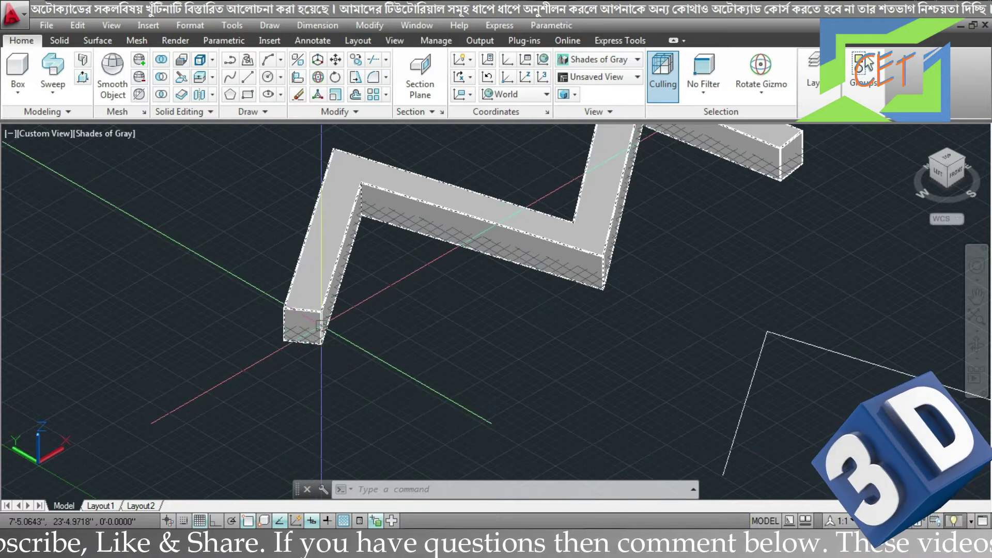
mouse_move(484, 338)
middle_down()
mouse_move(355, 290)
mouse_move(284, 288)
mouse_move(215, 249)
middle_up()
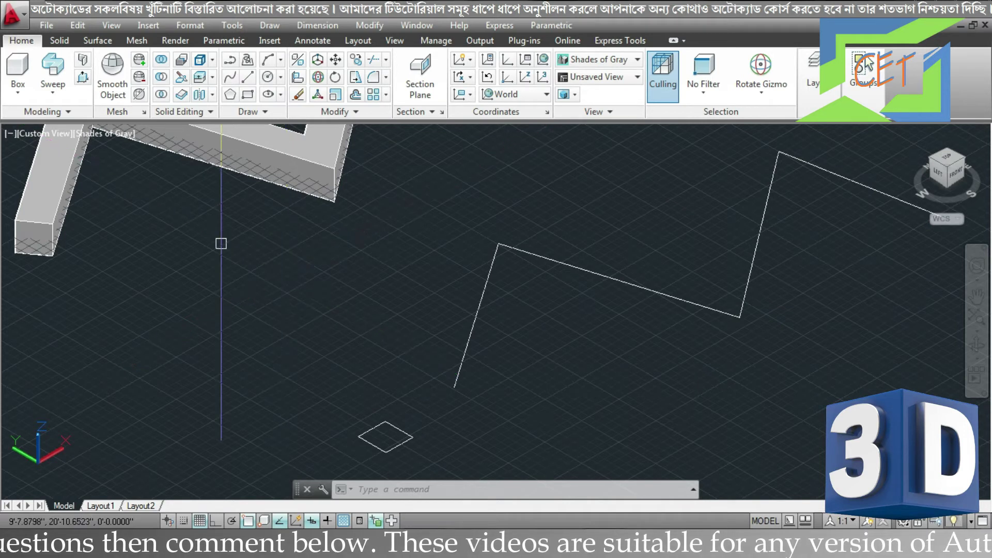
Attempt sweeping the copied square along the bent path with alignment No, which fails
click(53, 70)
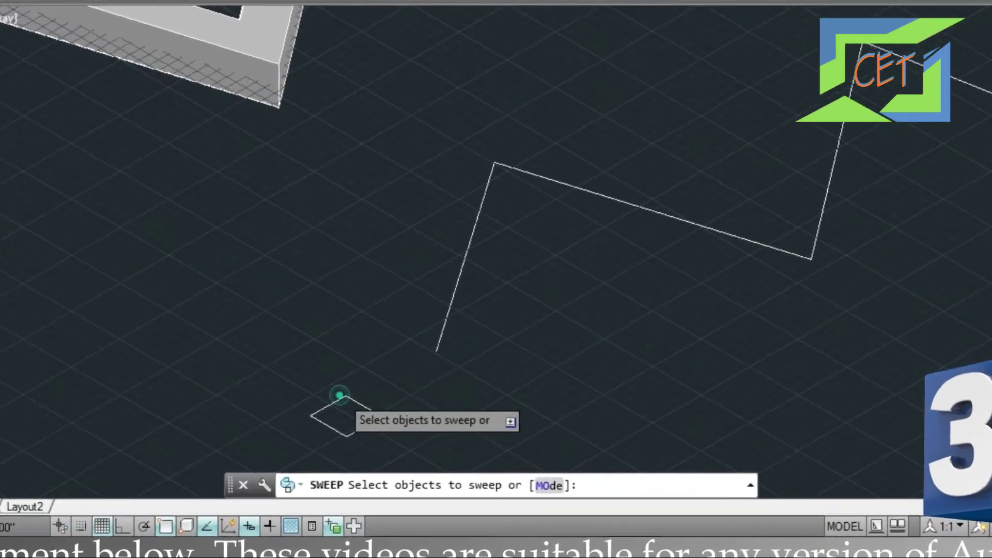
click(388, 423)
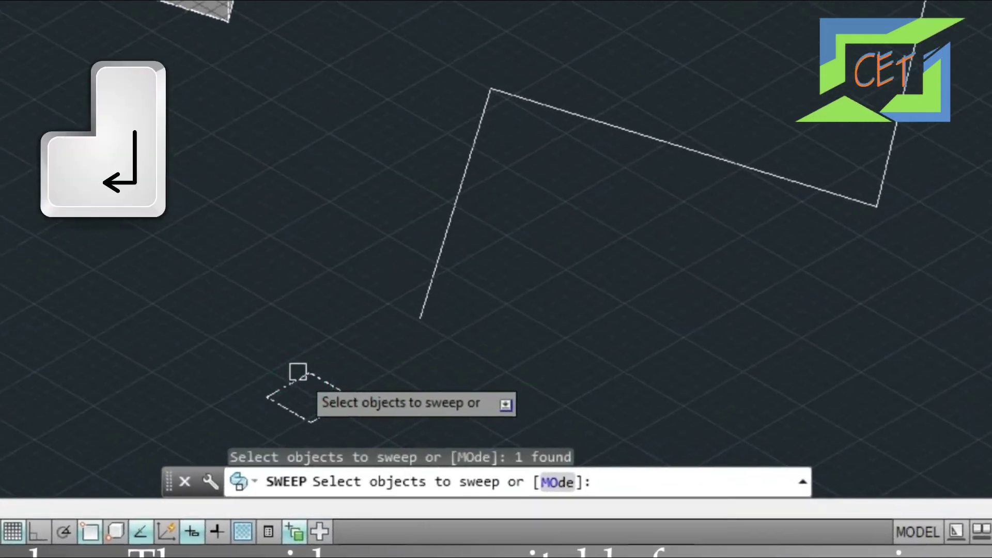
key(Return)
click(517, 476)
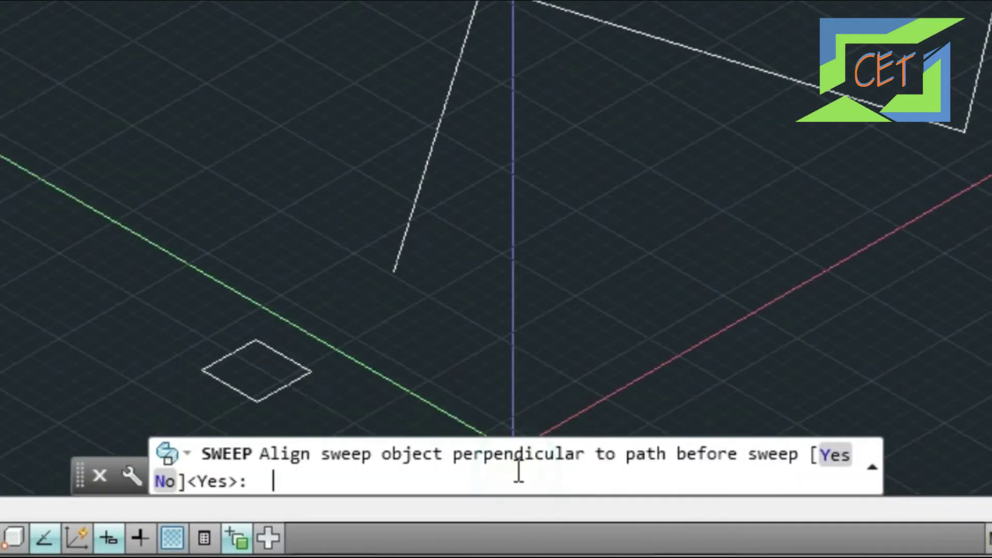
text(n)
key(Return)
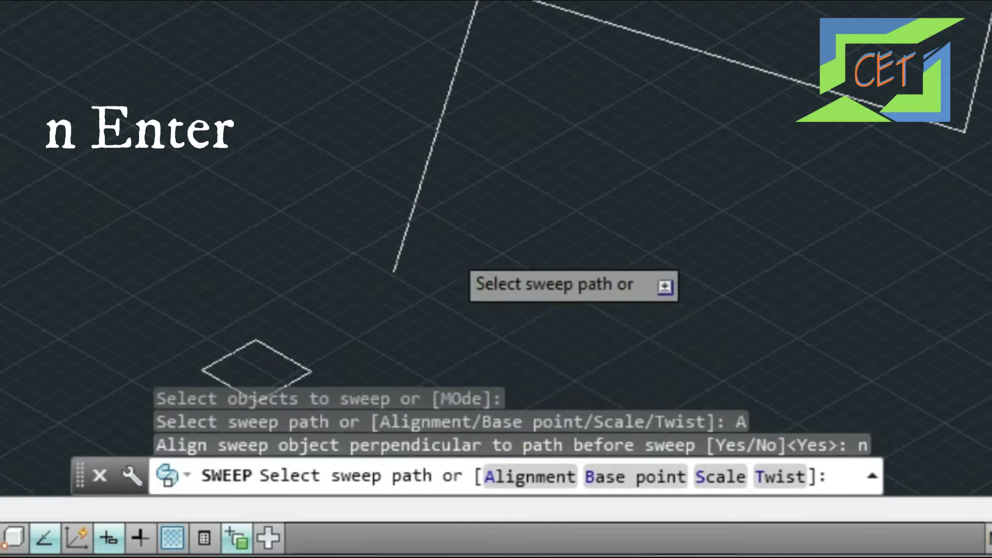
click(406, 225)
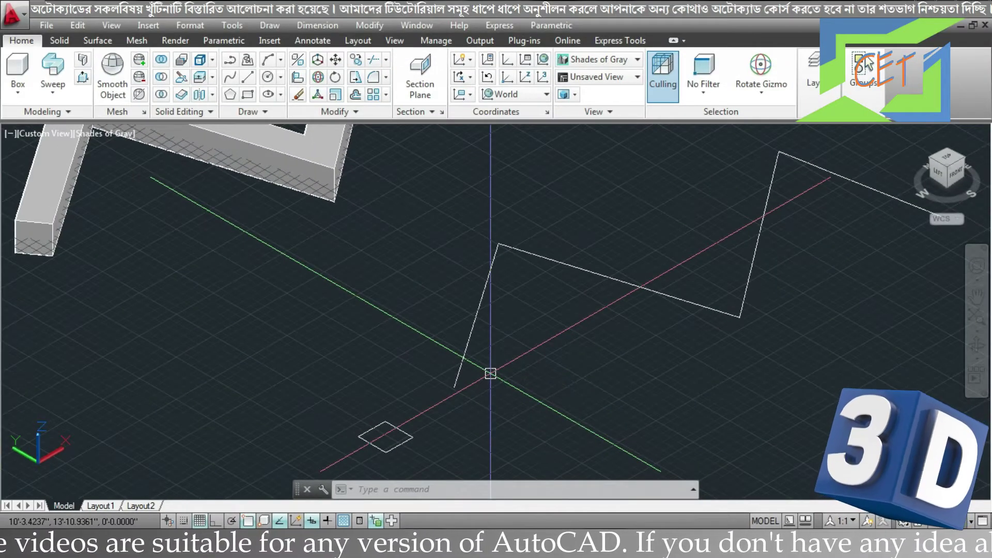
Select the copied square and switch its gizmo to Rotate
click(398, 427)
right_click(400, 432)
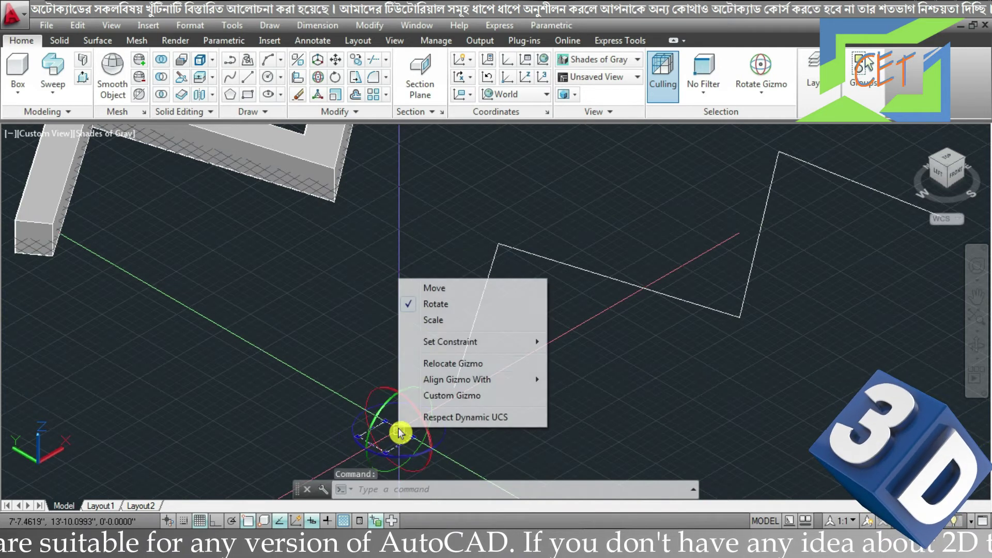
click(421, 309)
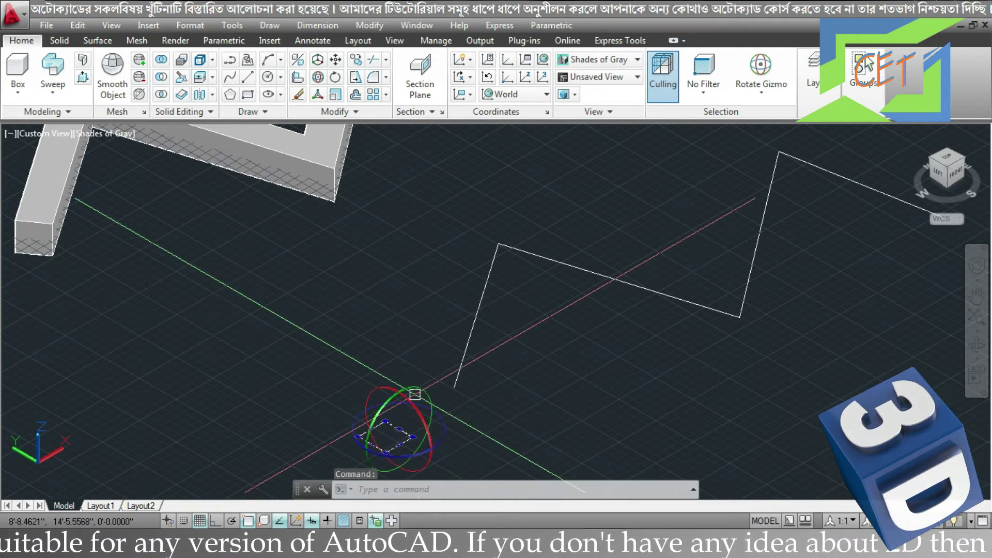
Rotate the copied square 90° upright, then view from above centred on the path
click(425, 394)
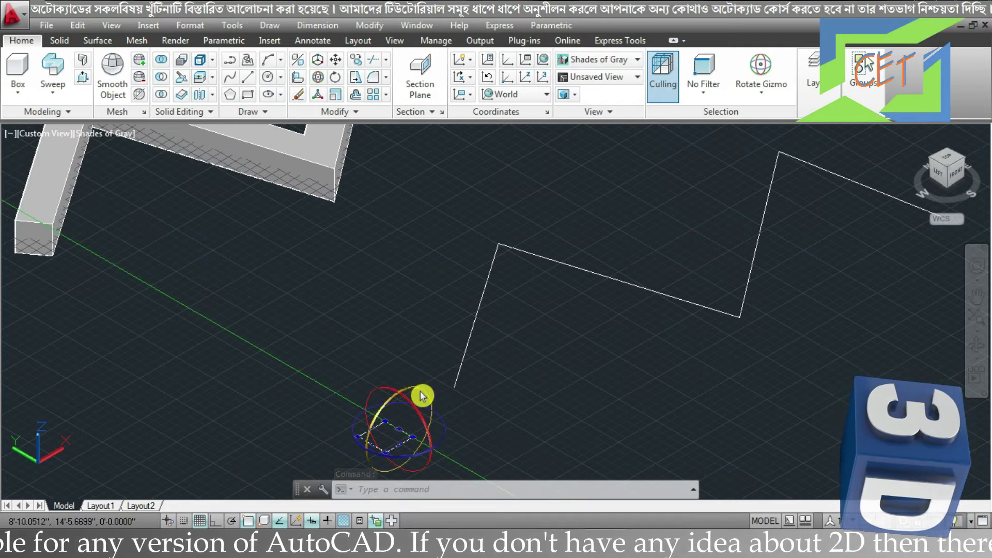
click(433, 383)
mouse_move(415, 406)
shift+middle_down()
mouse_move(368, 413)
mouse_move(401, 390)
mouse_move(373, 415)
mouse_move(374, 429)
shift+middle_up()
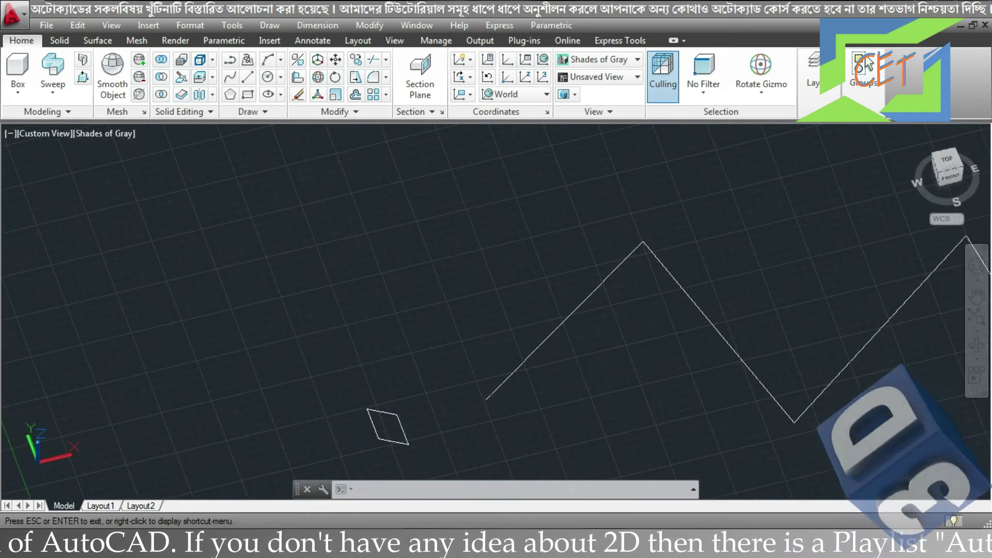
middle_drag(388, 265, 242, 241)
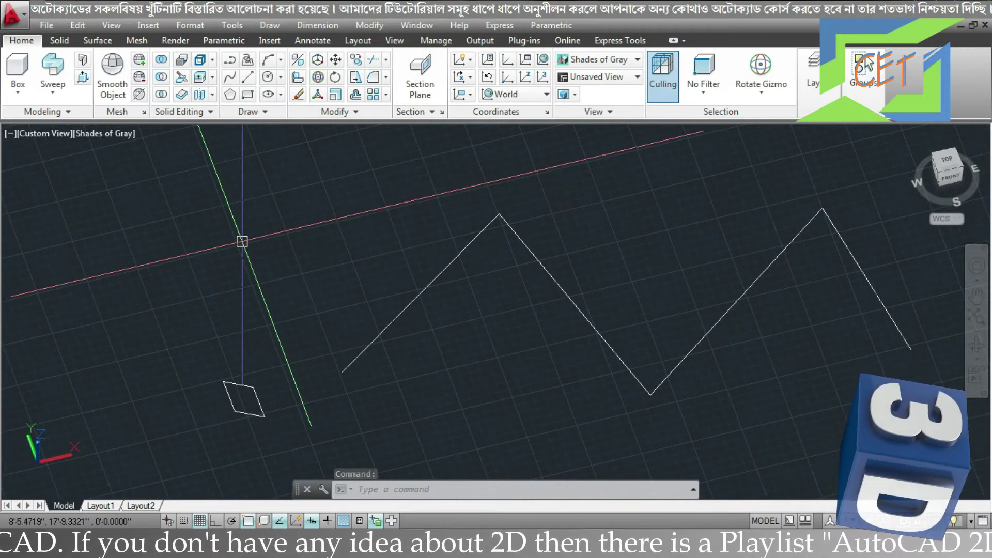
Sweep the upright square along the zigzag path with alignment set to No
click(52, 77)
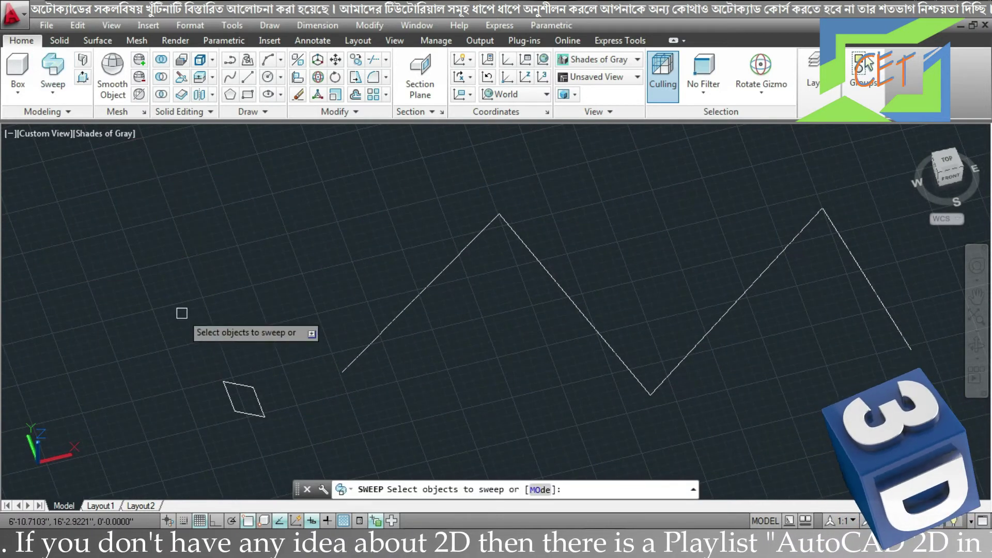
click(231, 396)
key(Return)
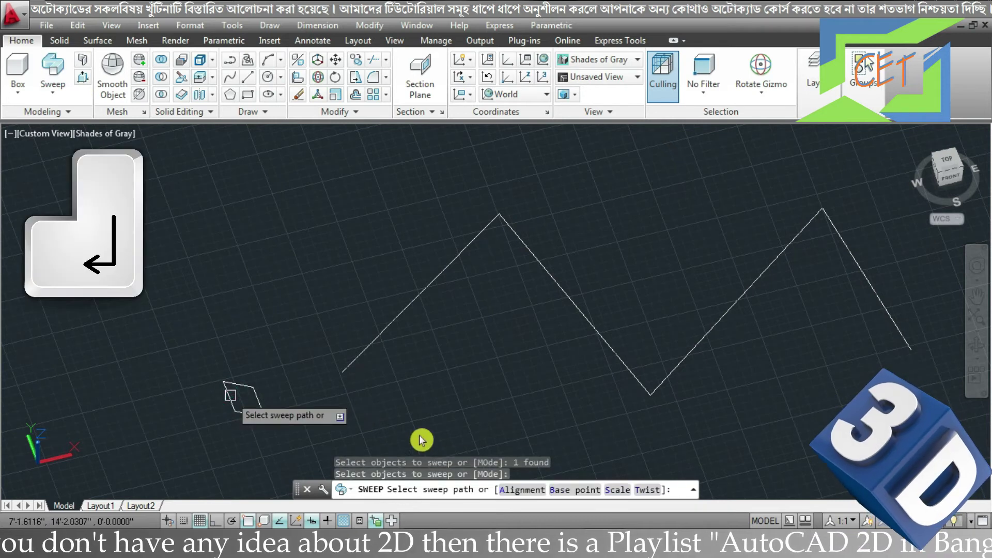
click(587, 491)
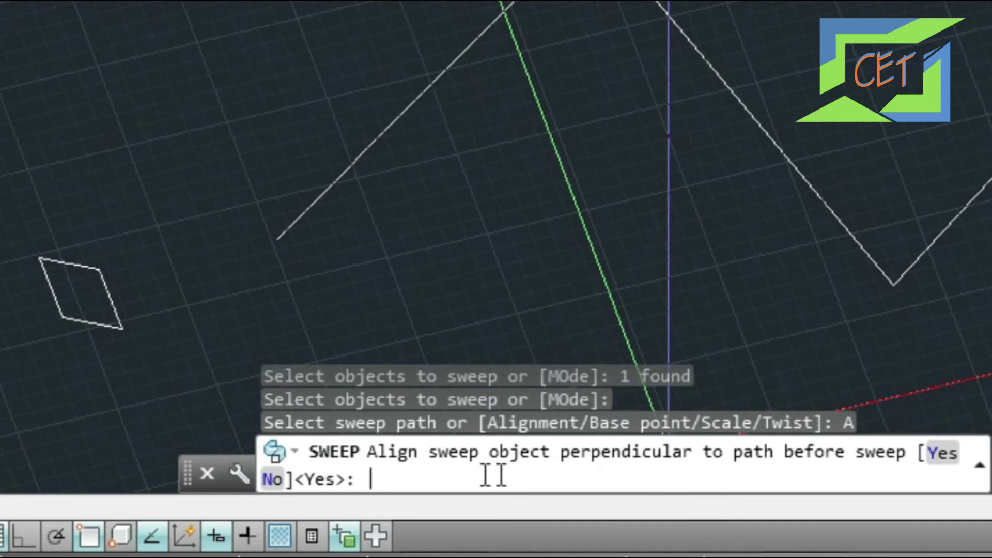
click(270, 480)
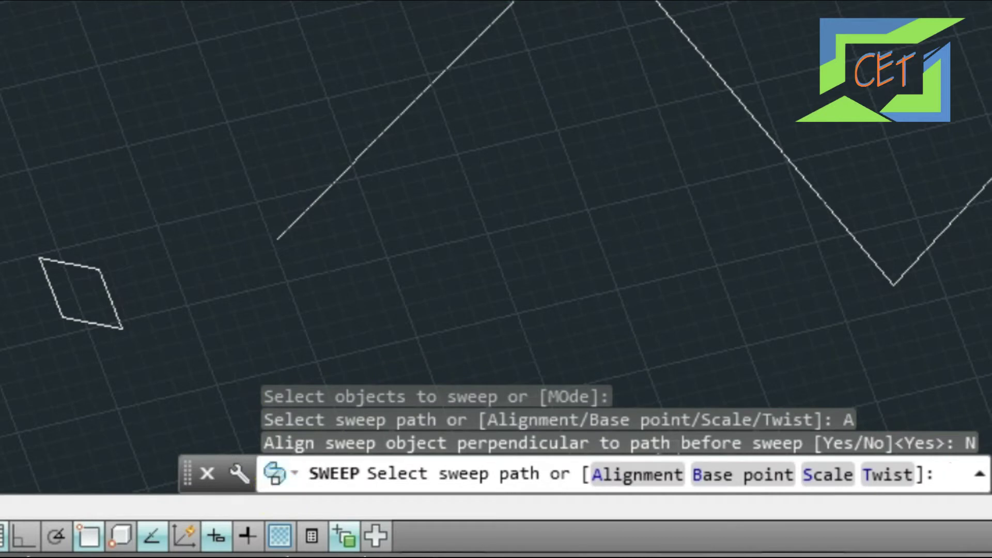
click(347, 166)
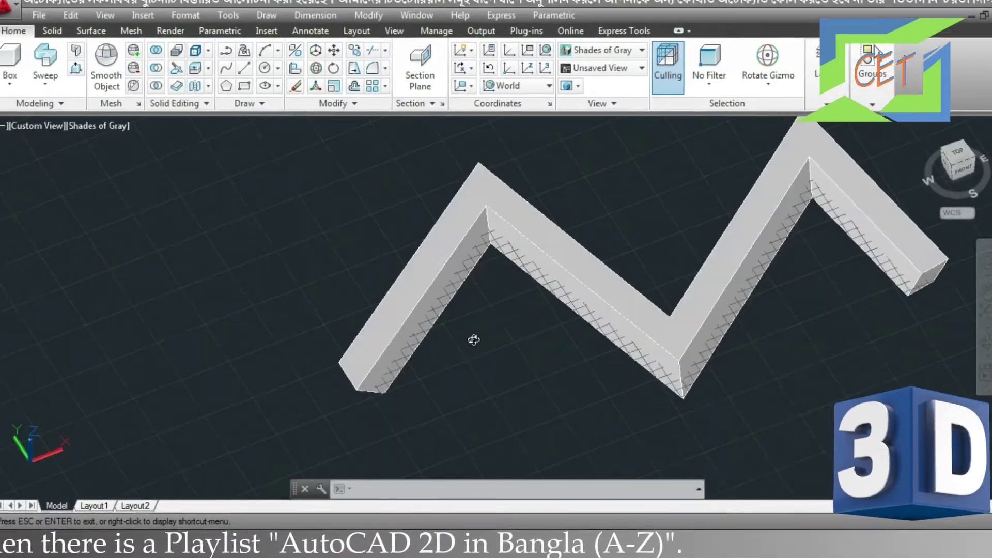
Orbit to compare the skewed unaligned bar with the perpendicular bar, then undo once
mouse_move(472, 339)
shift+middle_down()
mouse_move(497, 288)
mouse_move(493, 251)
mouse_move(491, 279)
shift+middle_up()
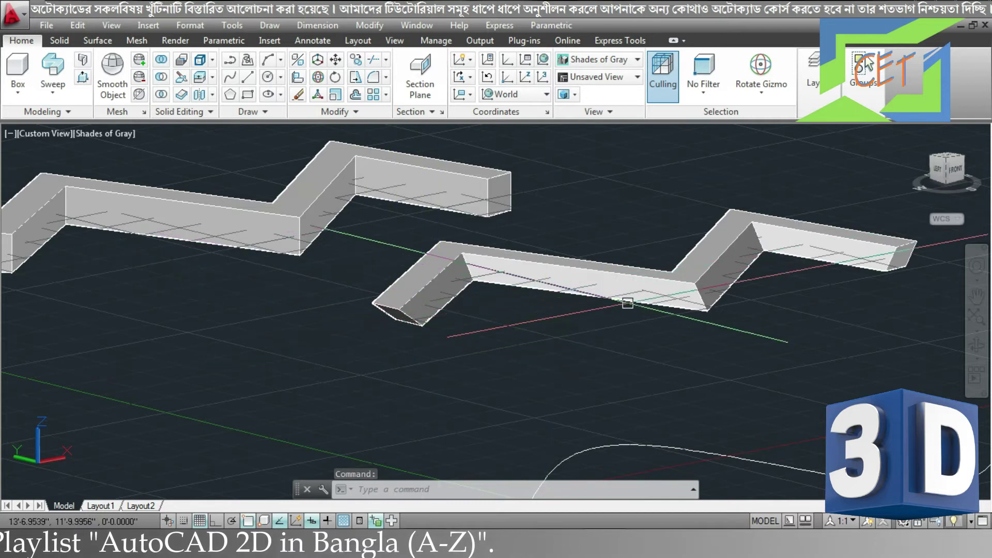
mouse_move(615, 202)
shift+middle_down()
mouse_move(613, 228)
mouse_move(588, 236)
shift+middle_up()
mouse_move(421, 288)
shift+middle_down()
mouse_move(488, 295)
mouse_move(483, 251)
mouse_move(466, 271)
shift+middle_up()
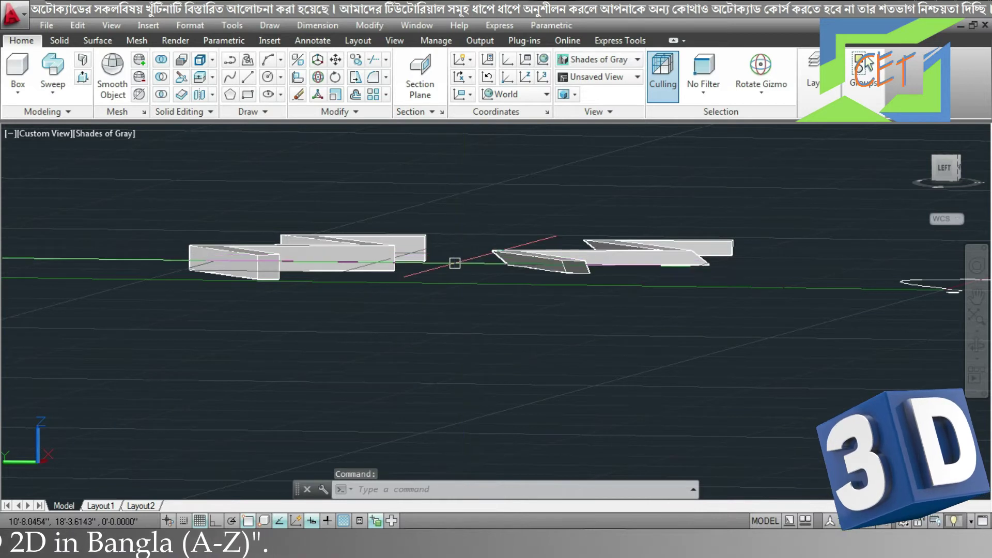
mouse_move(322, 258)
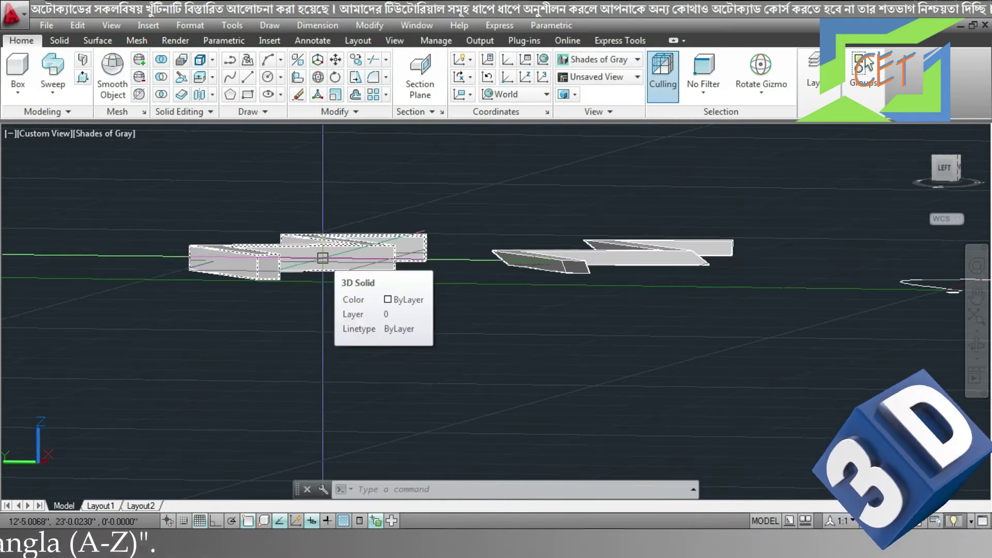
key(ctrl+z)
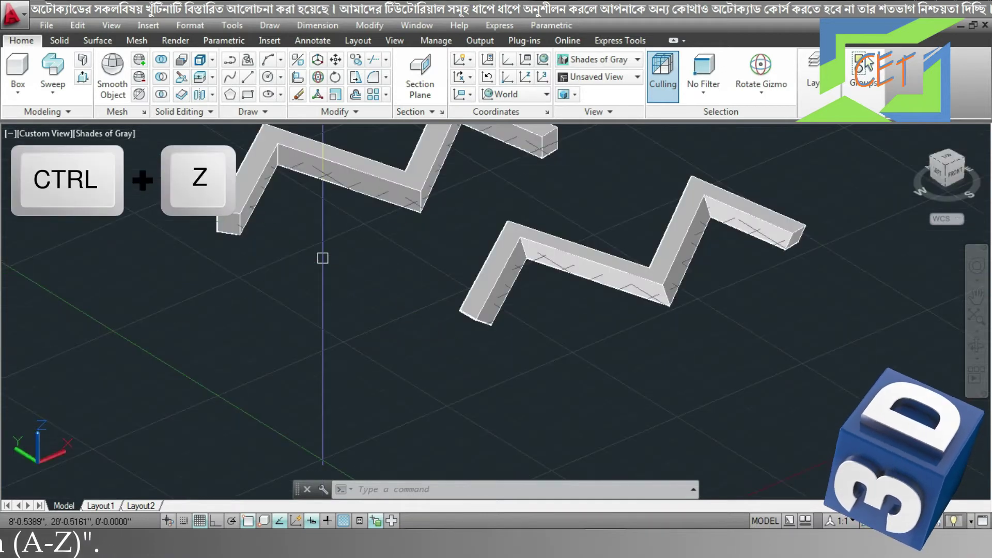
Undo the earlier zigzag solid, then sweep the square along the left bent path from its corner base point
key(ctrl+z)
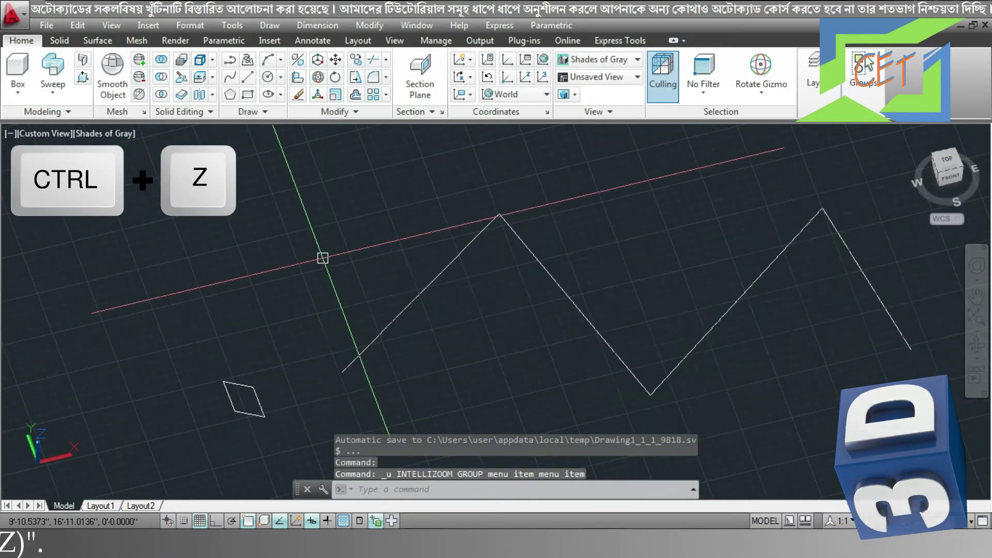
key(ctrl+z)
key(ctrl+z)
key(ctrl+z)
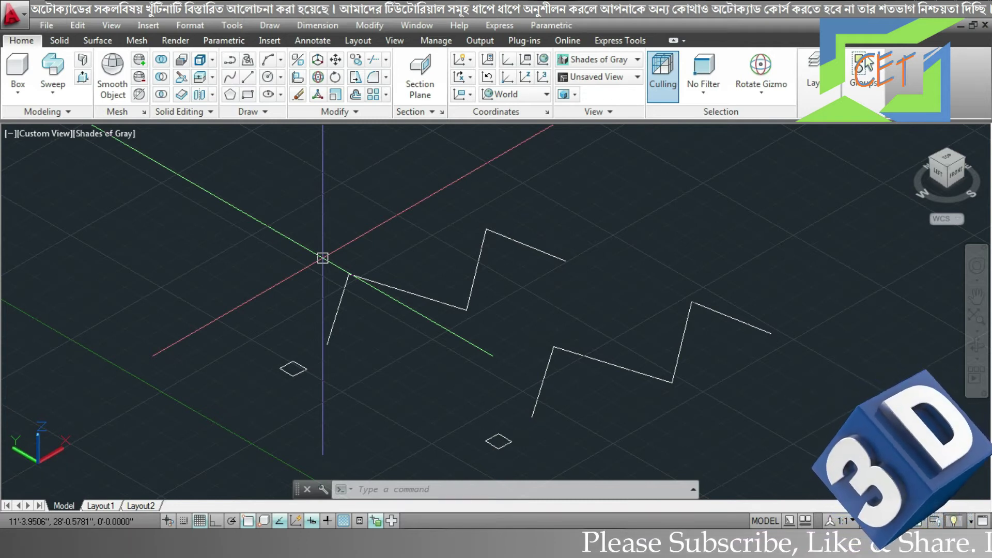
click(52, 66)
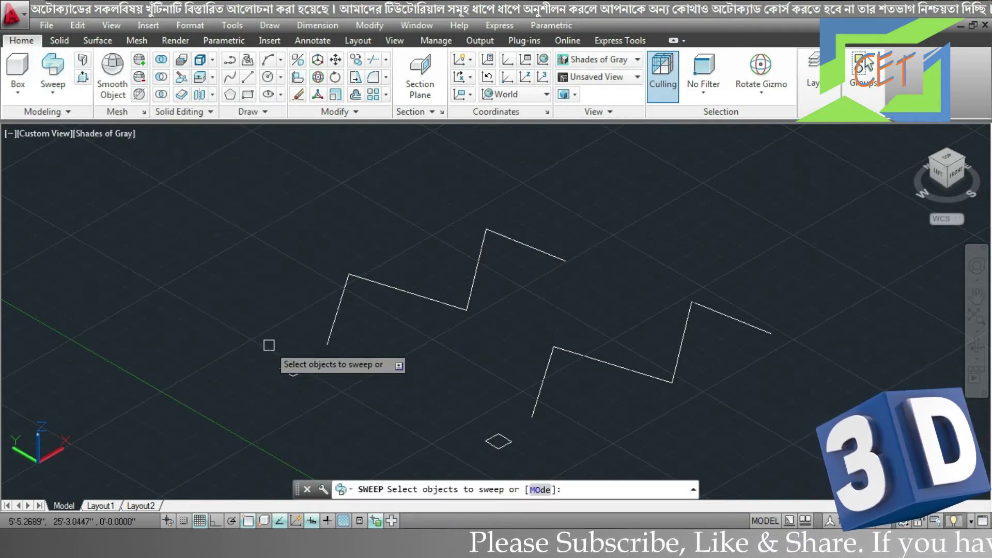
click(295, 363)
key(Return)
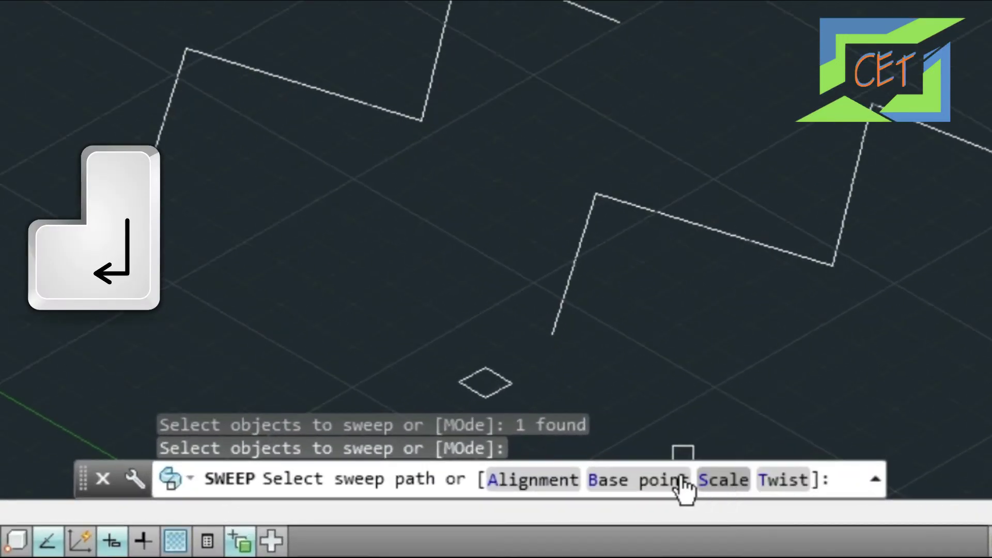
click(645, 484)
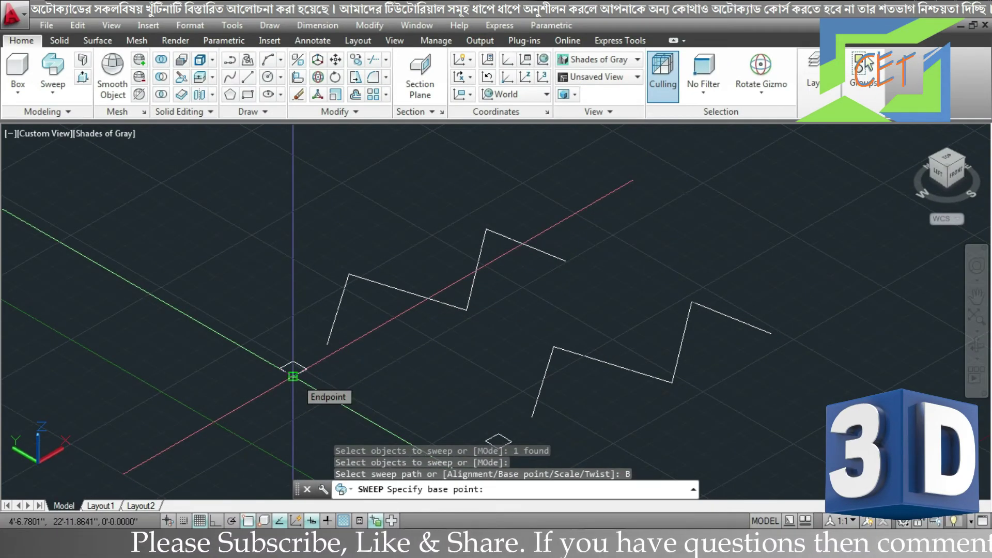
scroll(293, 377, up, 2)
scroll(293, 377, up, 1)
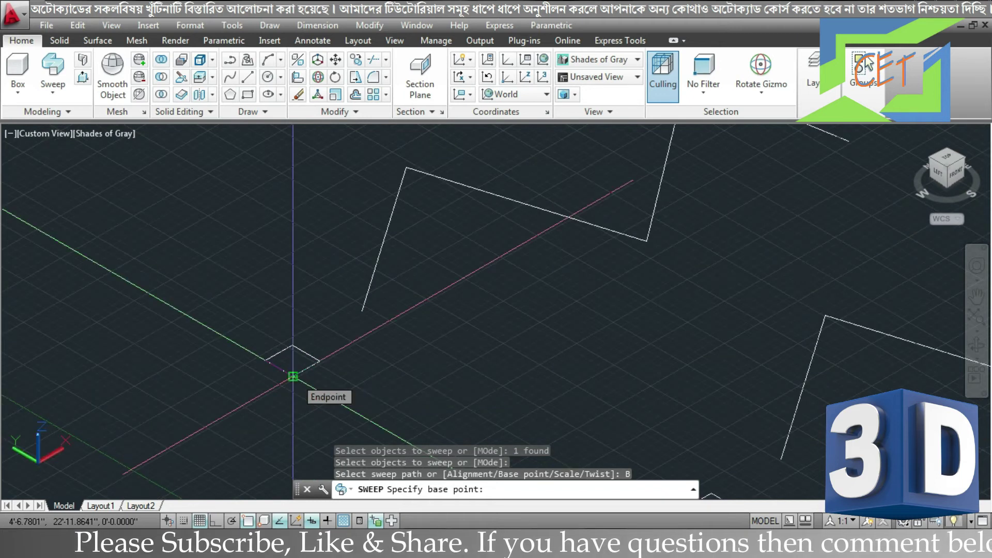
click(295, 378)
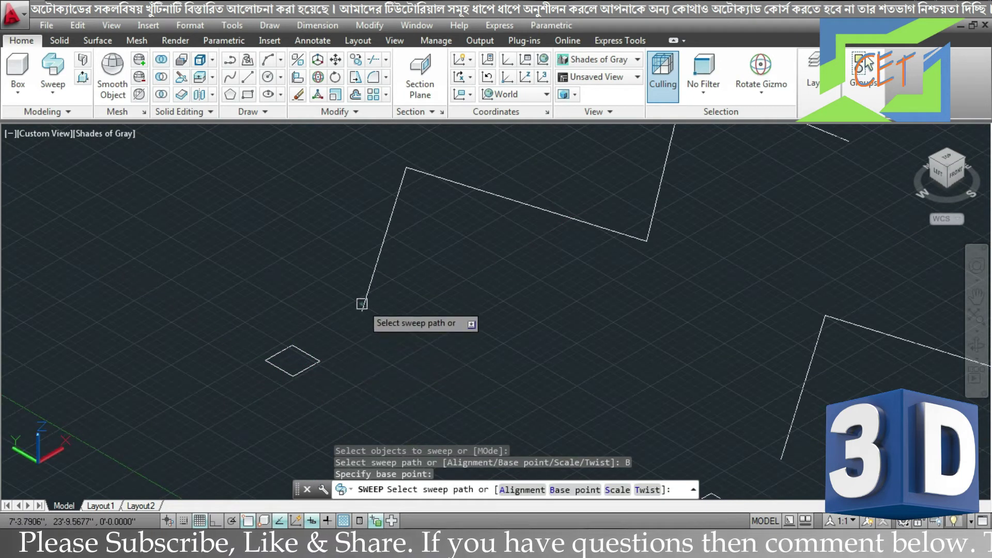
click(362, 304)
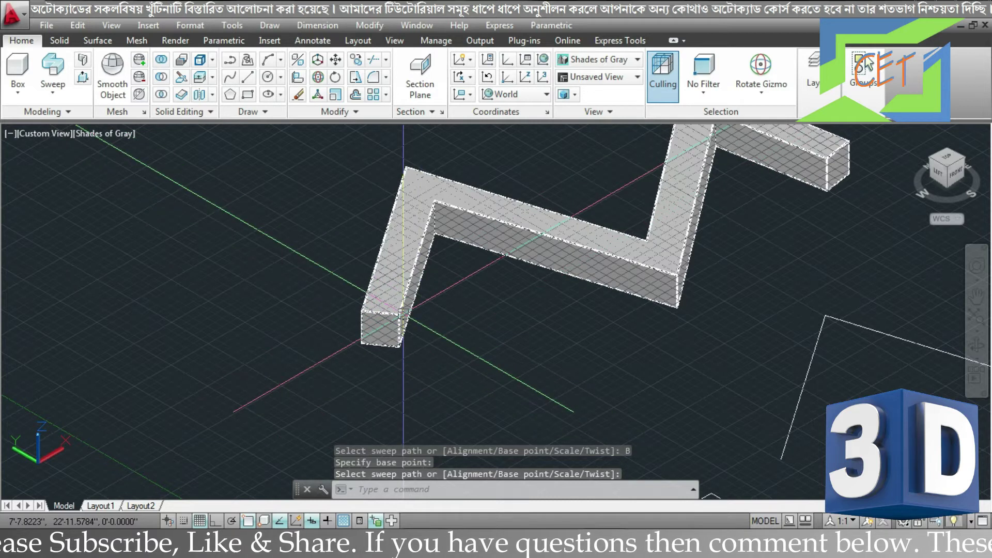
scroll(429, 321, down, 2)
middle_drag(436, 339, 357, 305)
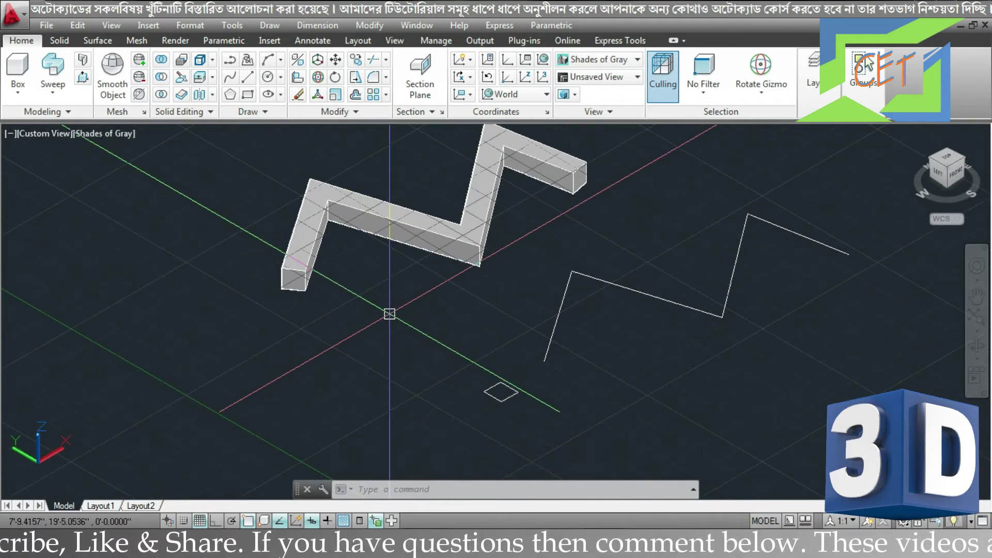
click(53, 65)
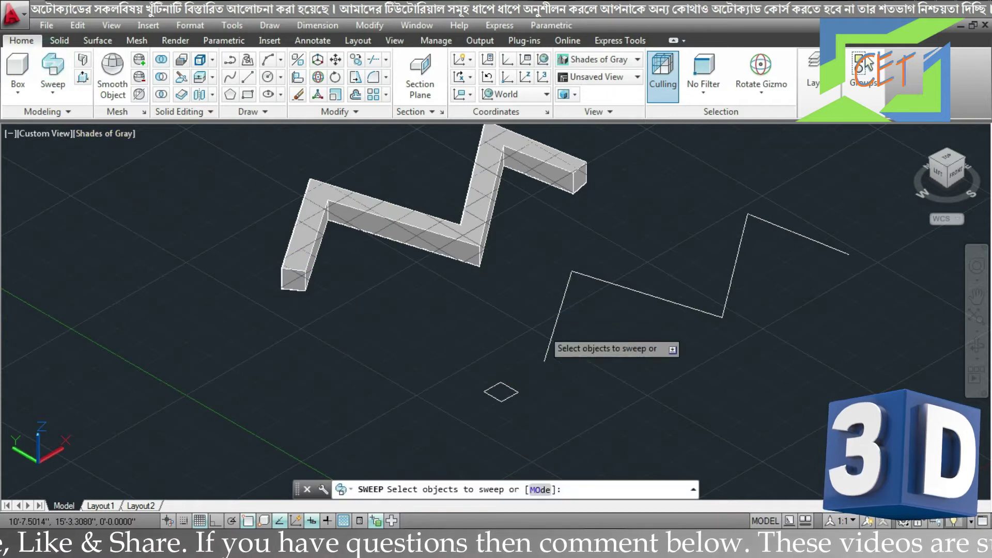
click(513, 385)
key(Return)
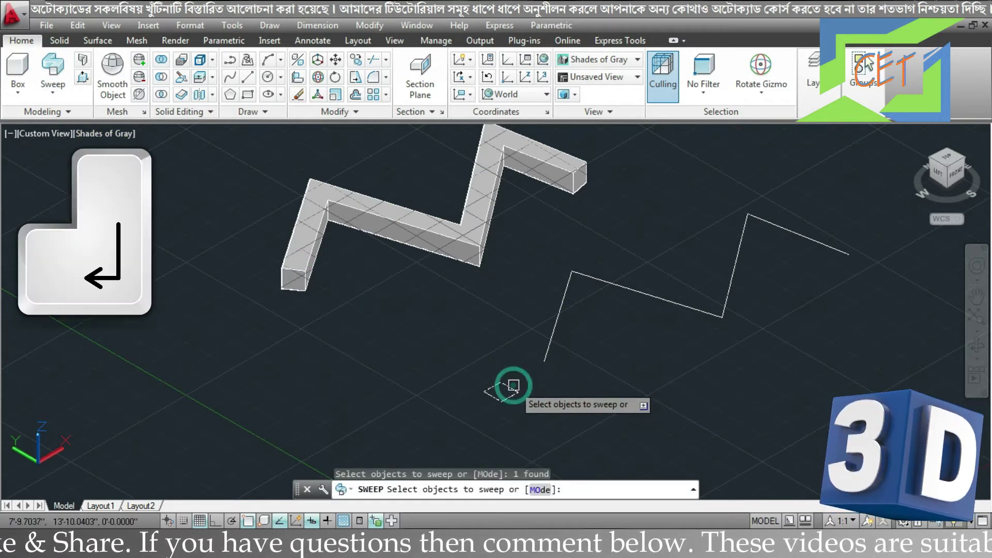
text(Base point Scale Twist)
key(Return)
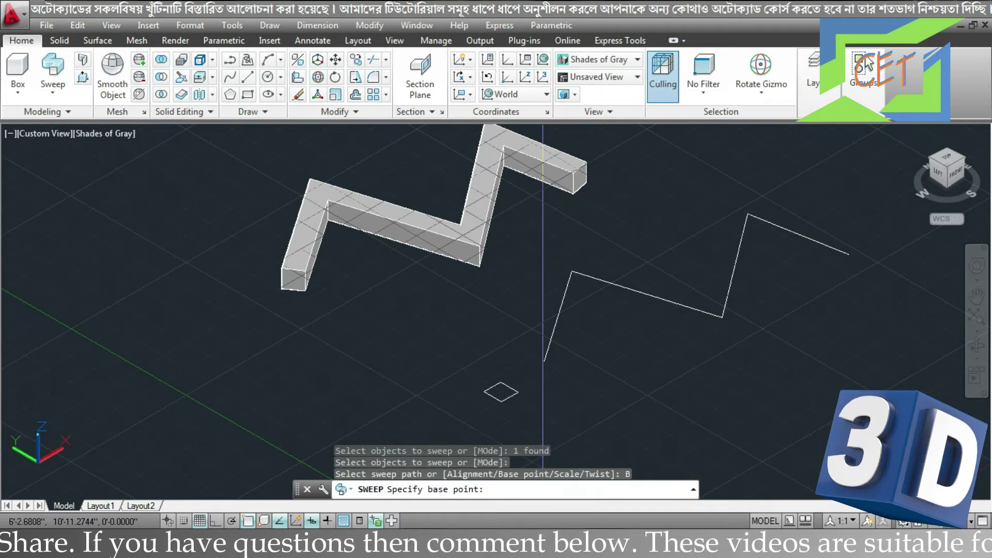
click(484, 393)
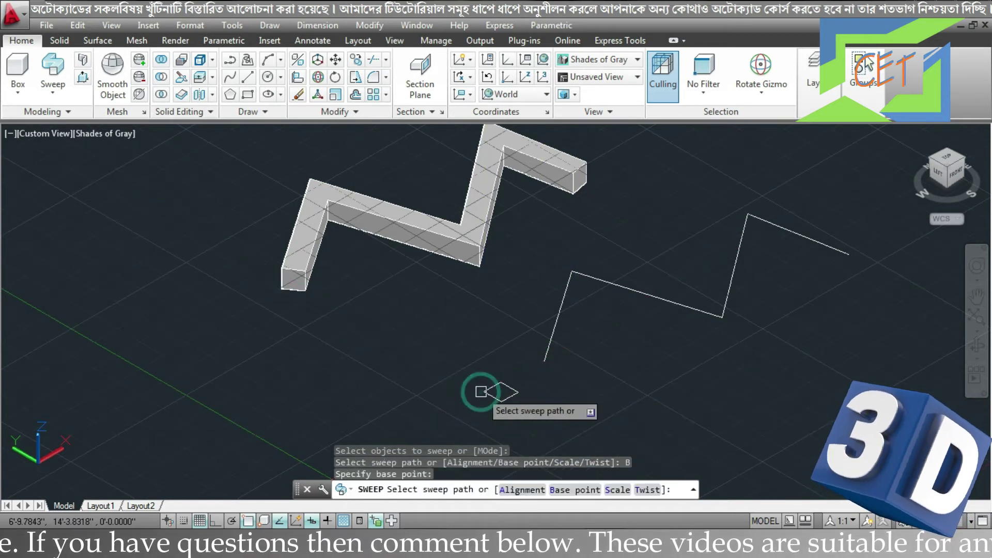
click(554, 331)
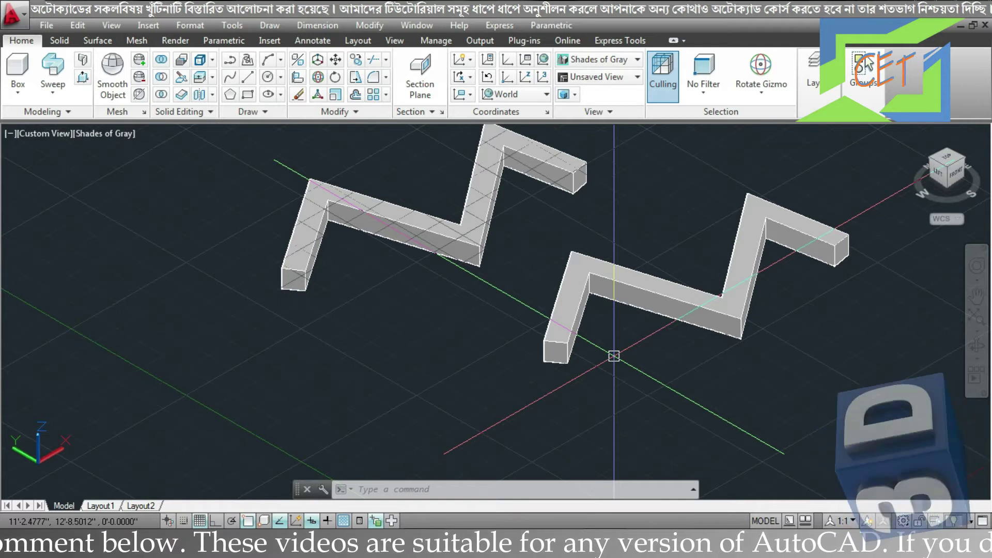
key(ctrl+z)
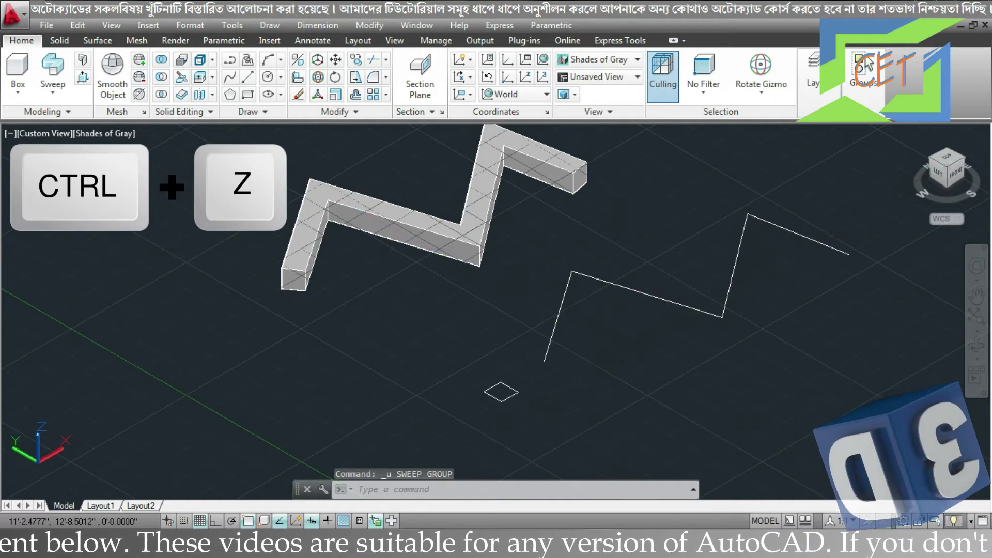
Undo the sweeps, then draw a small circle and an arching spline rising from it
key(ctrl+z)
key(ctrl+z)
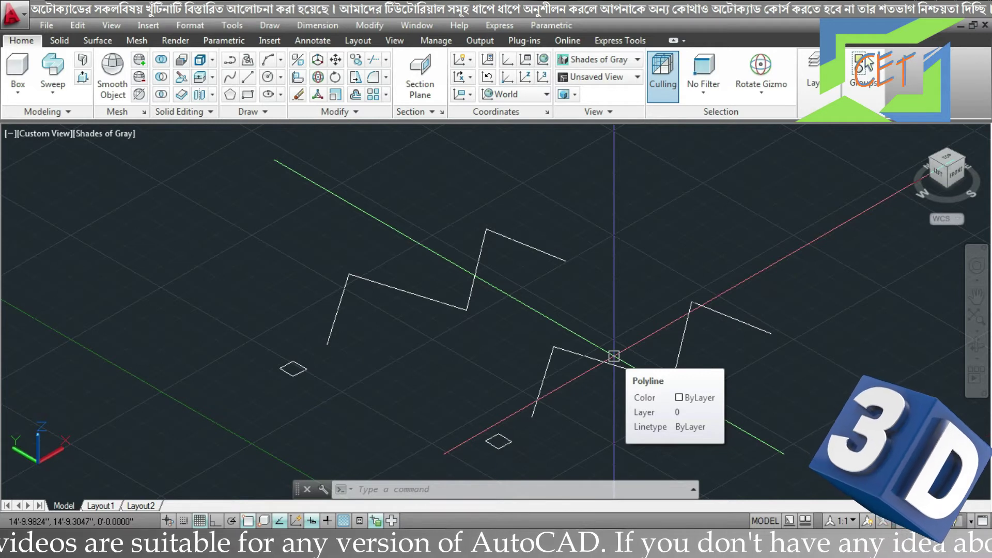
click(239, 349)
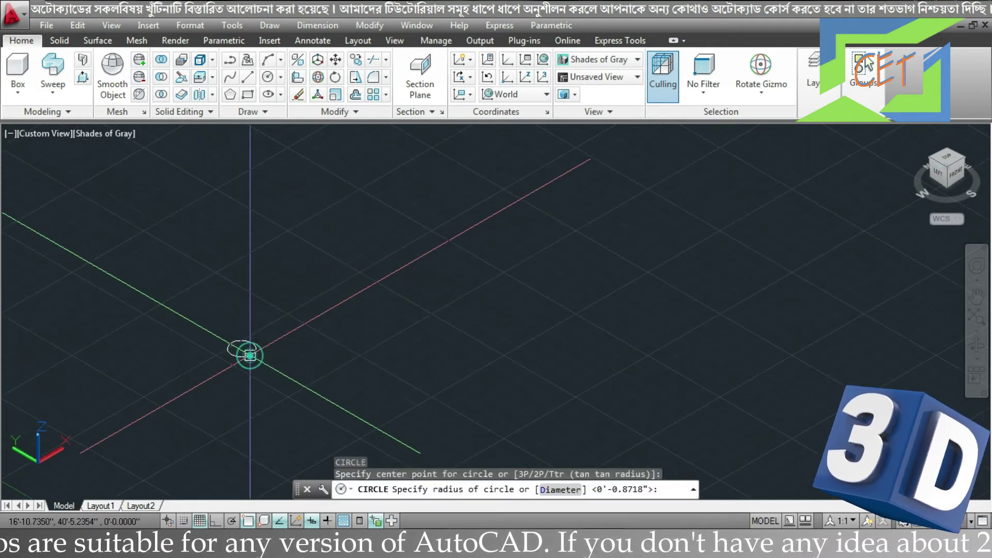
key(Return)
text(Spl)
key(Return)
click(278, 331)
click(475, 186)
click(684, 240)
Copy the circle and arching spline together to a spot lower right
drag(152, 178, 719, 325)
right_click(405, 192)
click(459, 315)
click(507, 245)
click(584, 352)
key(Return)
scroll(620, 357, up, 1)
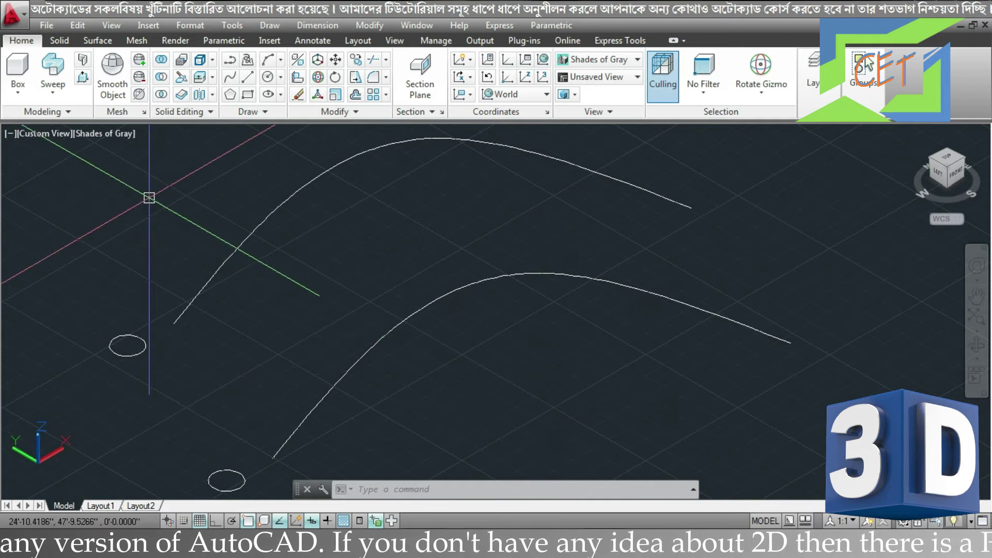
Sweep the upper circle along its arching spline at scale factor 2, then orbit around the tube
click(142, 355)
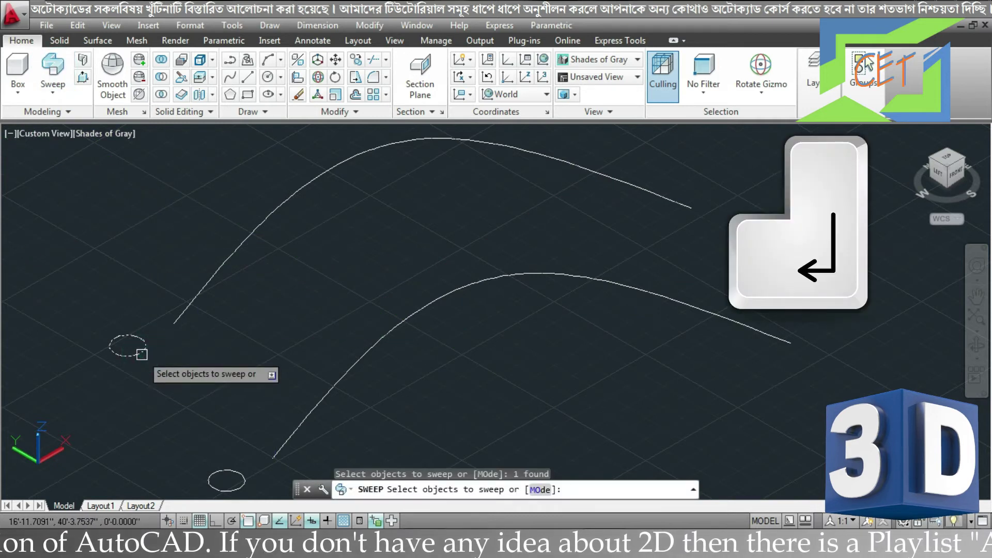
key(Return)
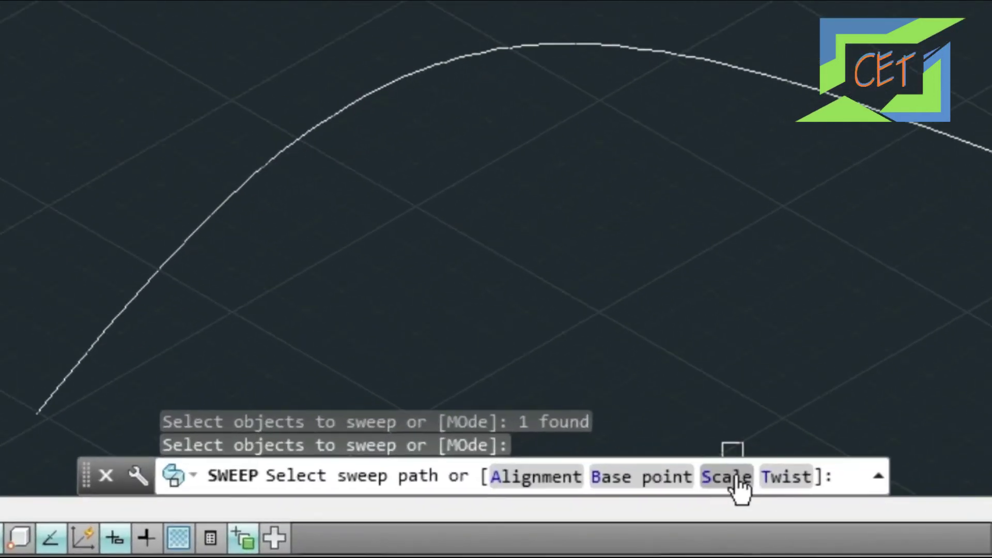
click(727, 476)
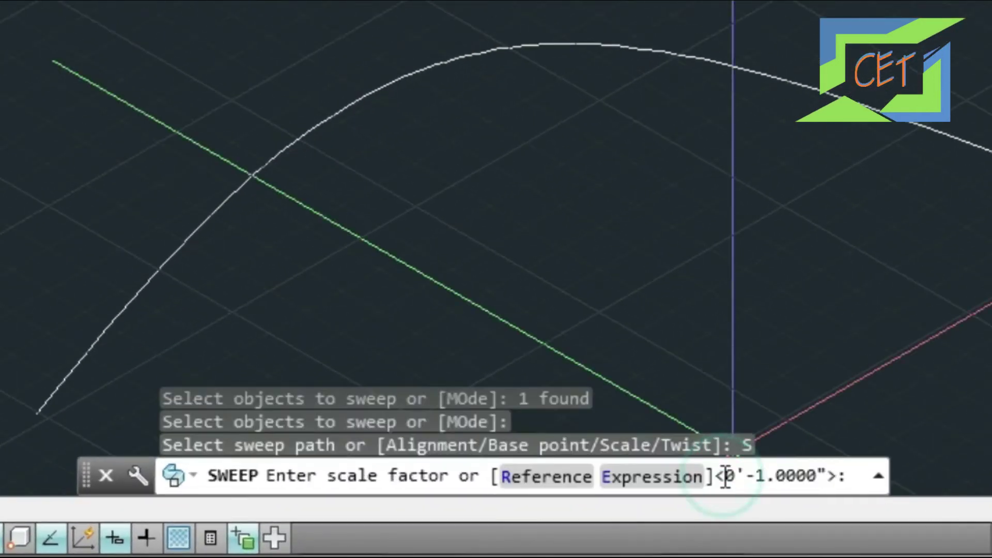
text(2)
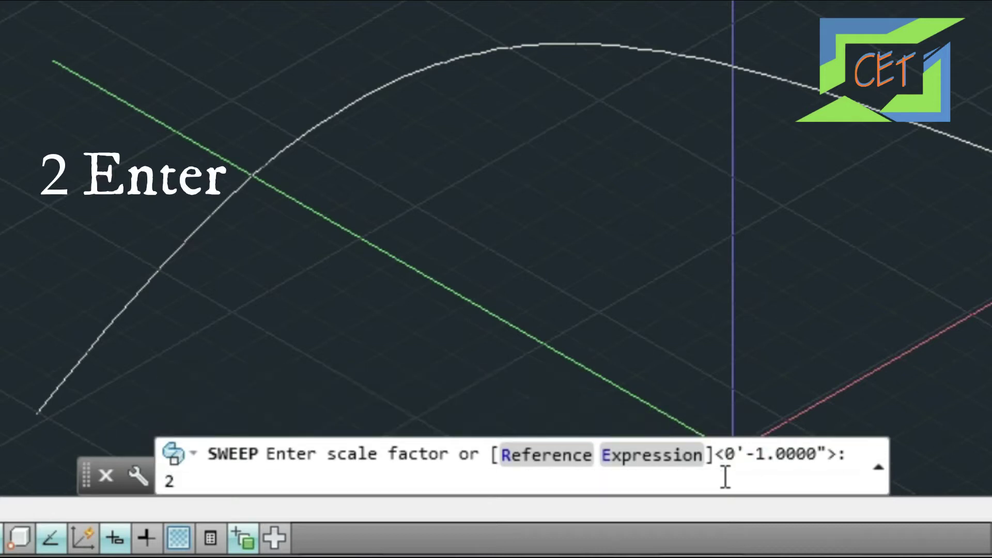
key(Return)
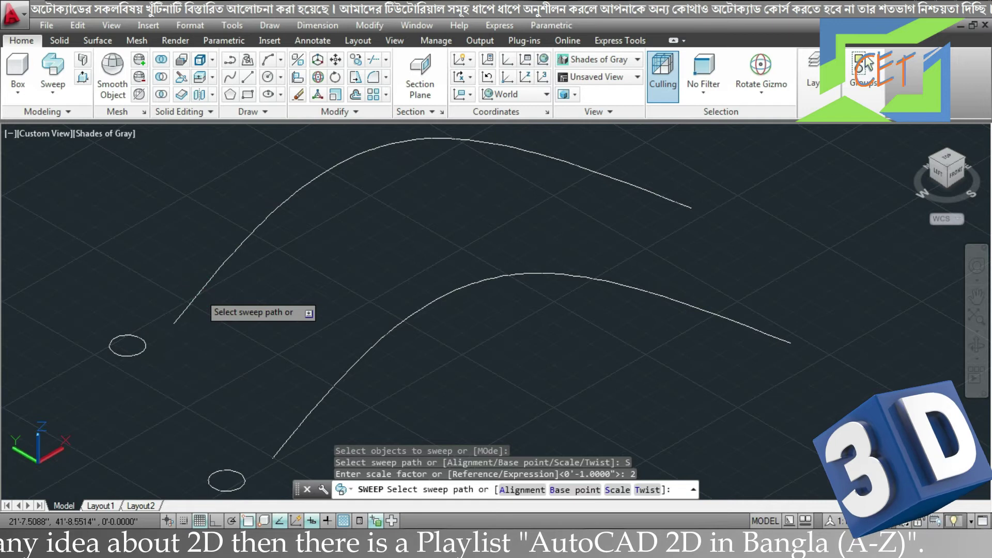
click(199, 295)
shift+middle_drag(283, 328, 288, 281)
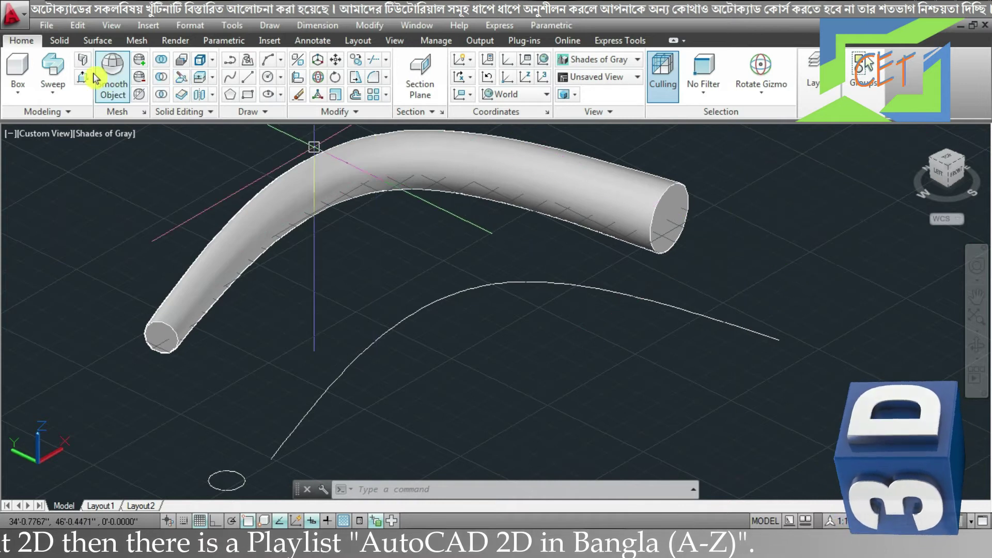
Sweep the lower circle at scale factor 0.5, choosing the lower curve as its path
click(66, 76)
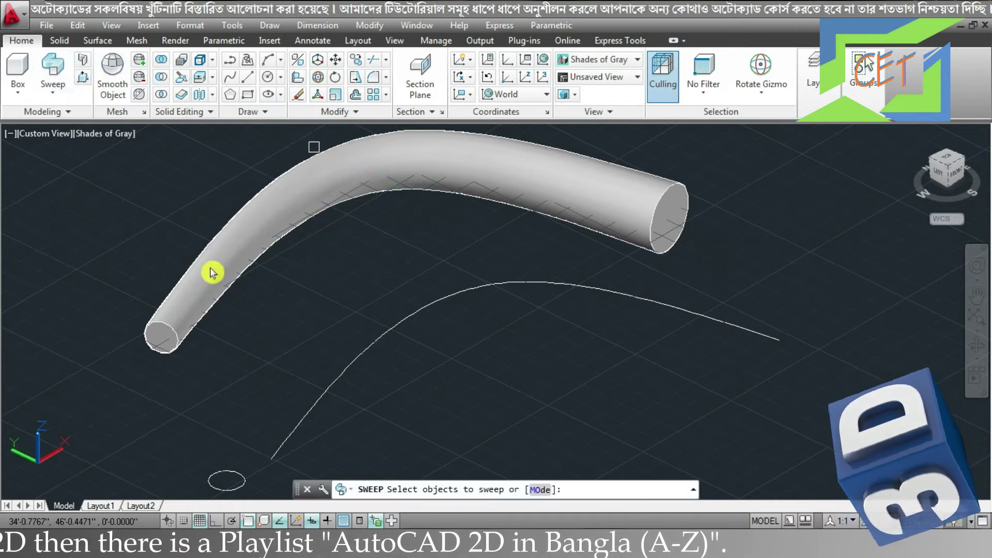
click(237, 473)
key(Return)
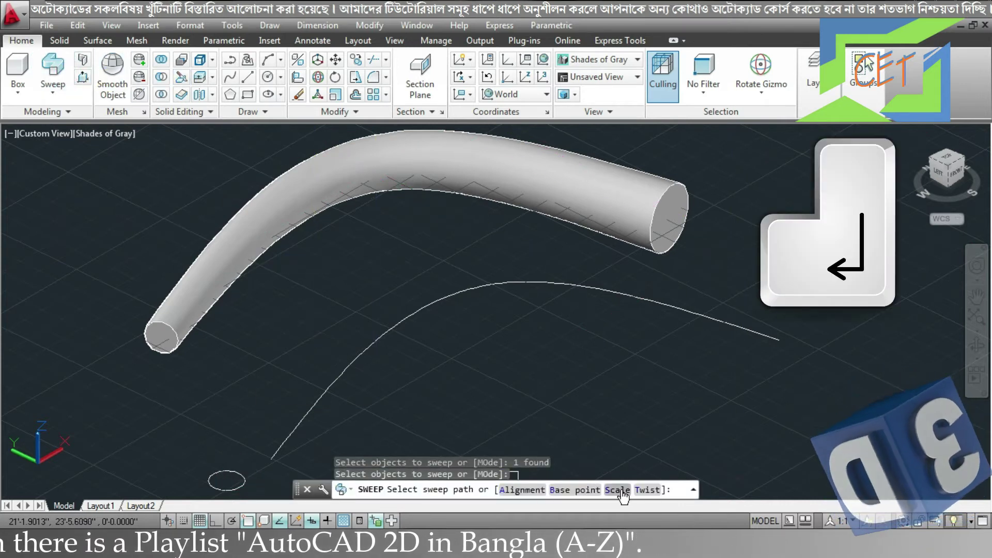
click(623, 490)
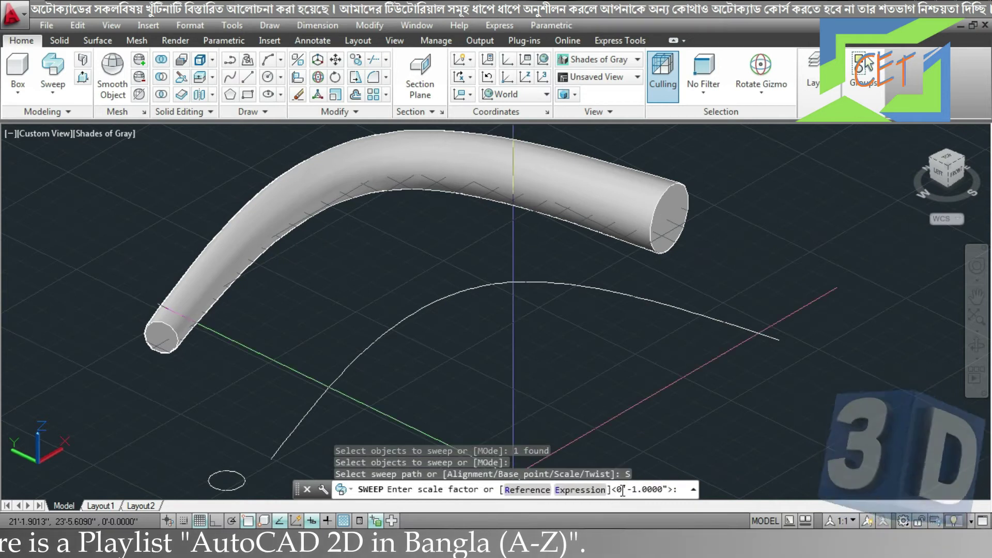
text(.5)
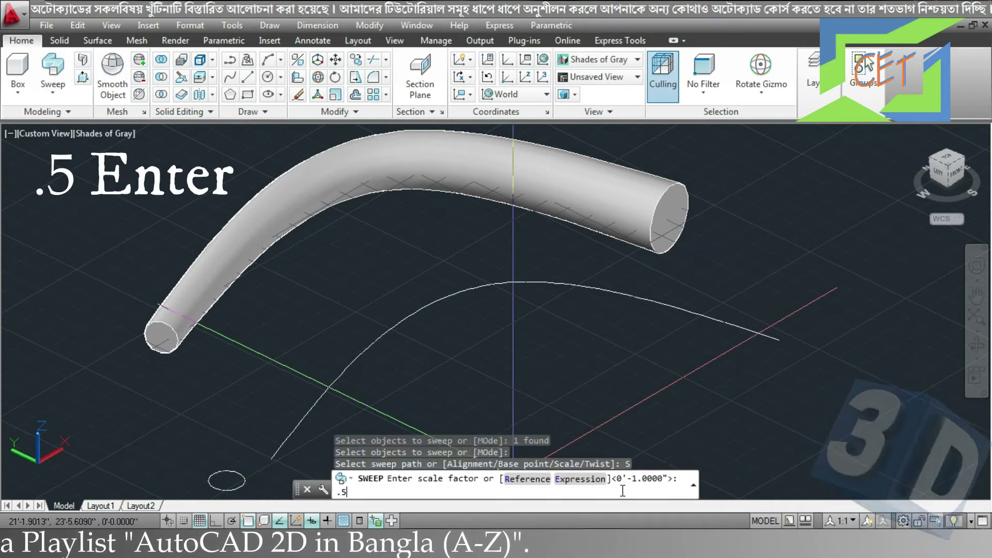
key(Return)
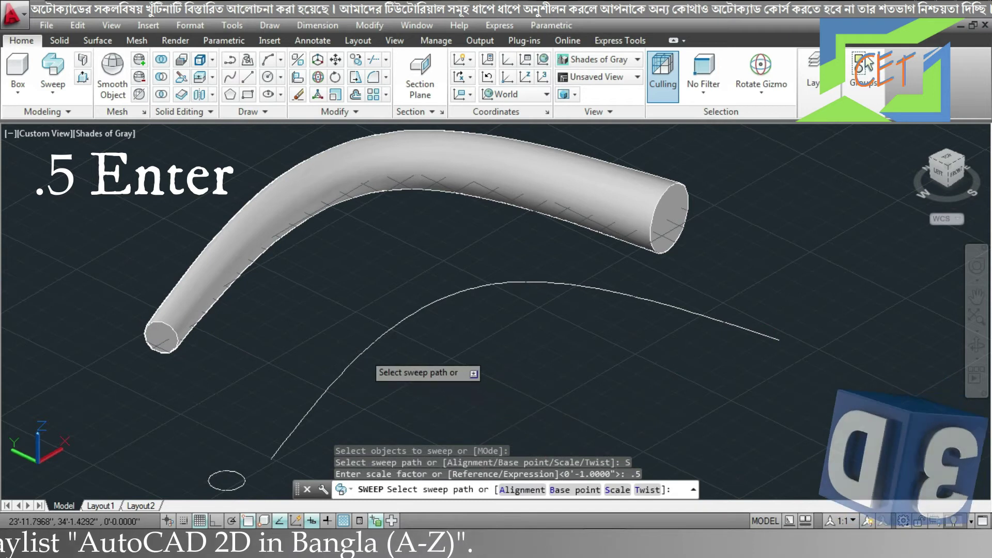
click(361, 352)
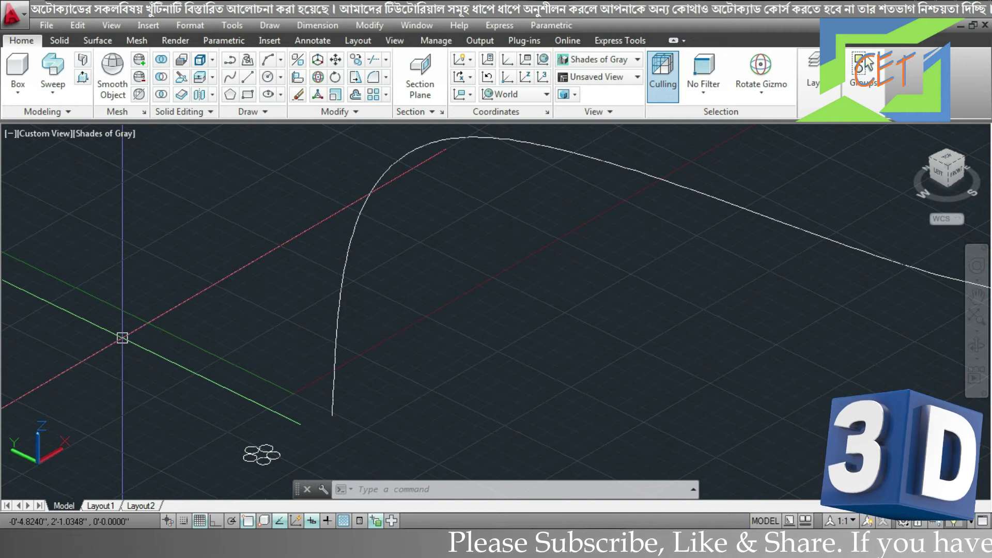
Sweep the five small circles along the path with a 360° twist, inspect the bundle, then undo it
key(Escape)
click(53, 67)
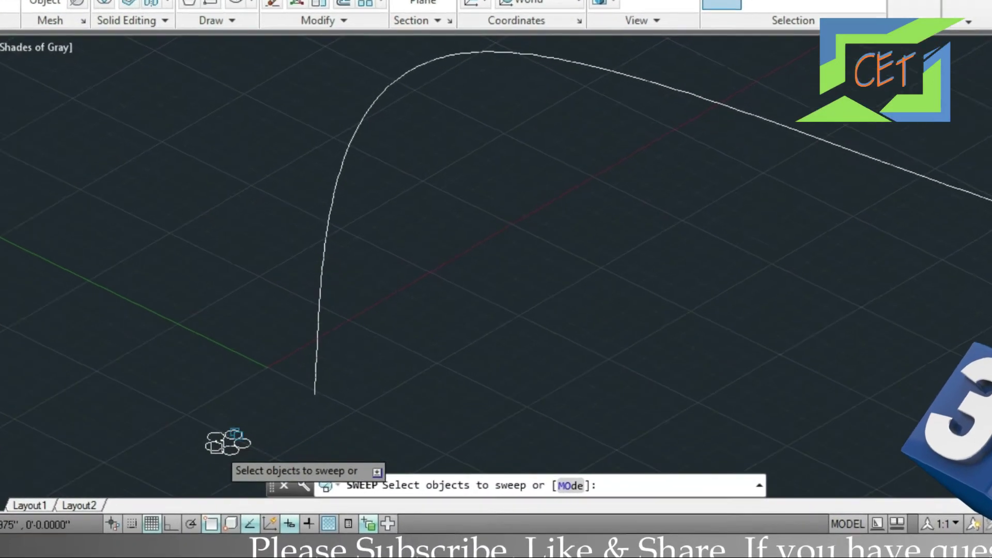
click(172, 450)
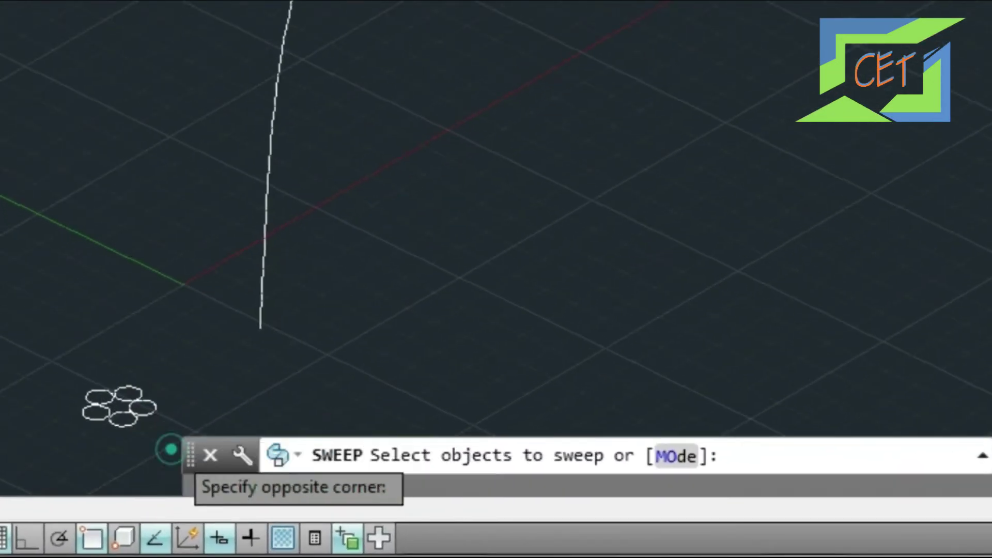
click(66, 355)
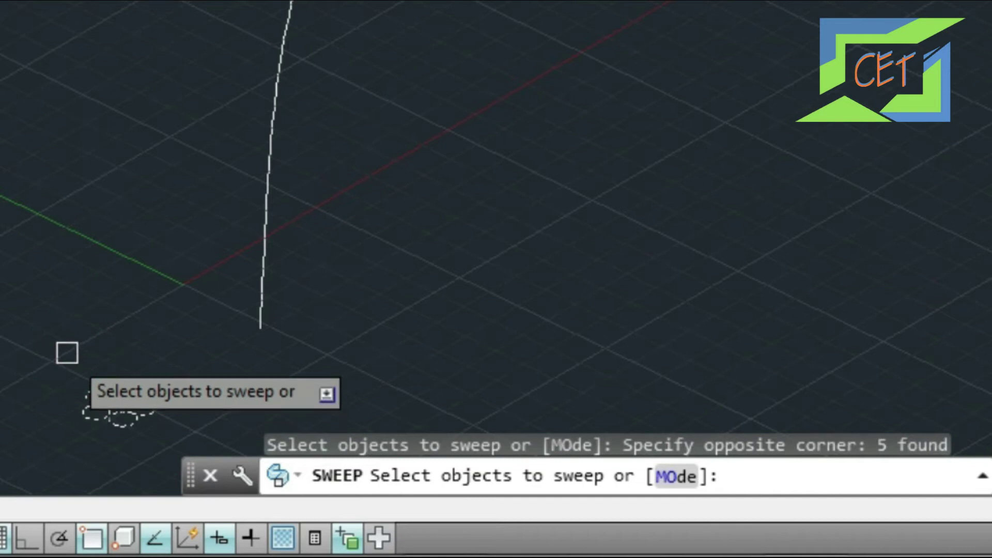
key(Return)
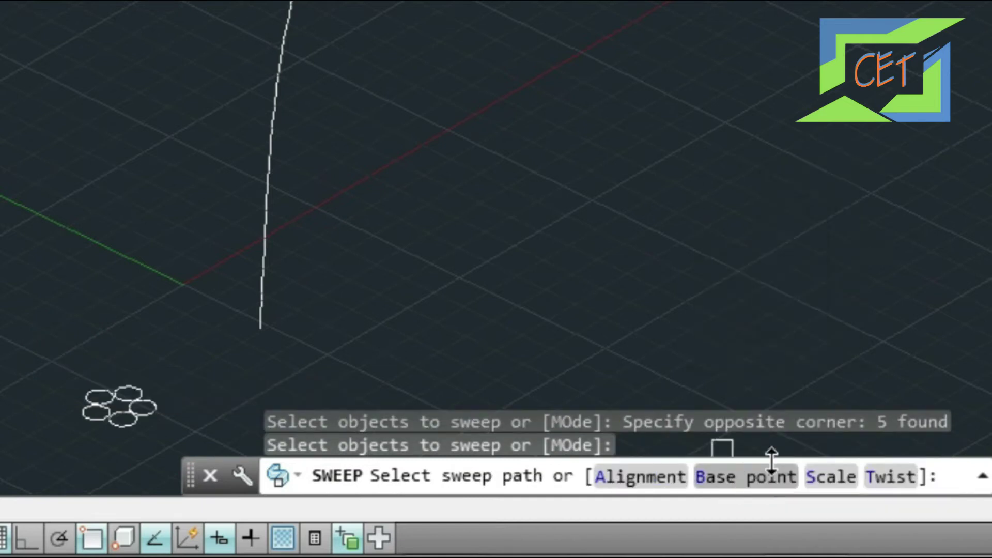
click(900, 475)
text(360)
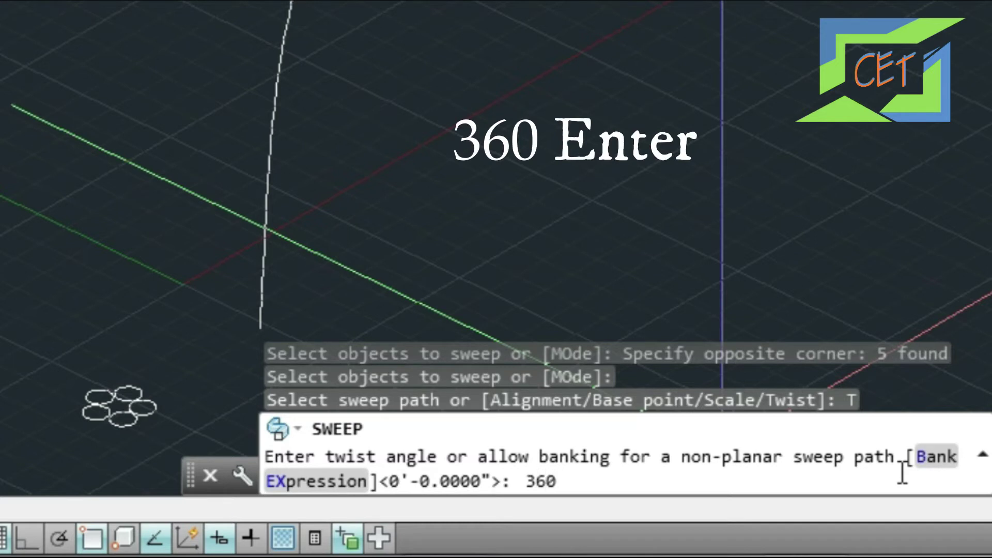
key(Return)
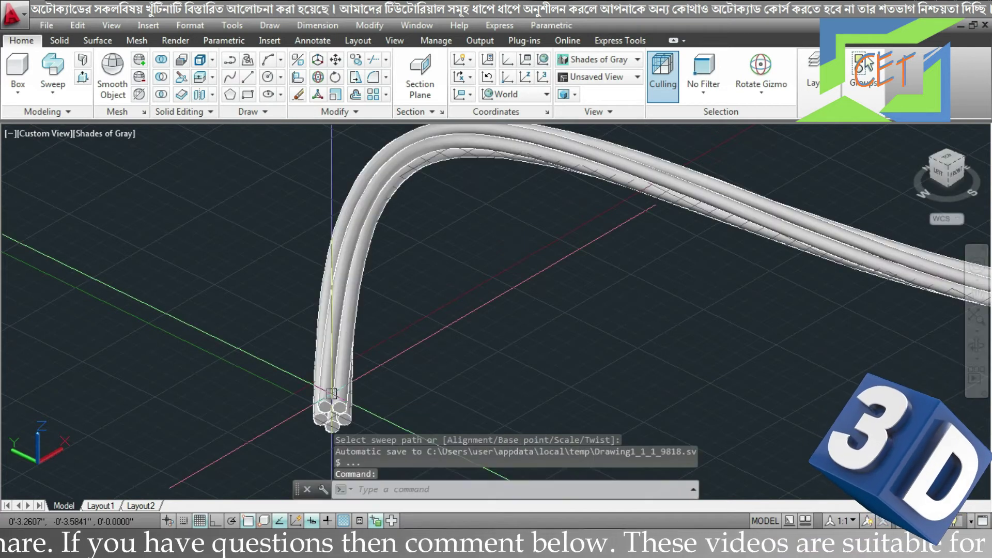
scroll(332, 394, down, 5)
mouse_move(409, 369)
shift+middle_down()
mouse_move(430, 331)
mouse_move(407, 276)
mouse_move(413, 360)
mouse_move(403, 368)
shift+middle_up()
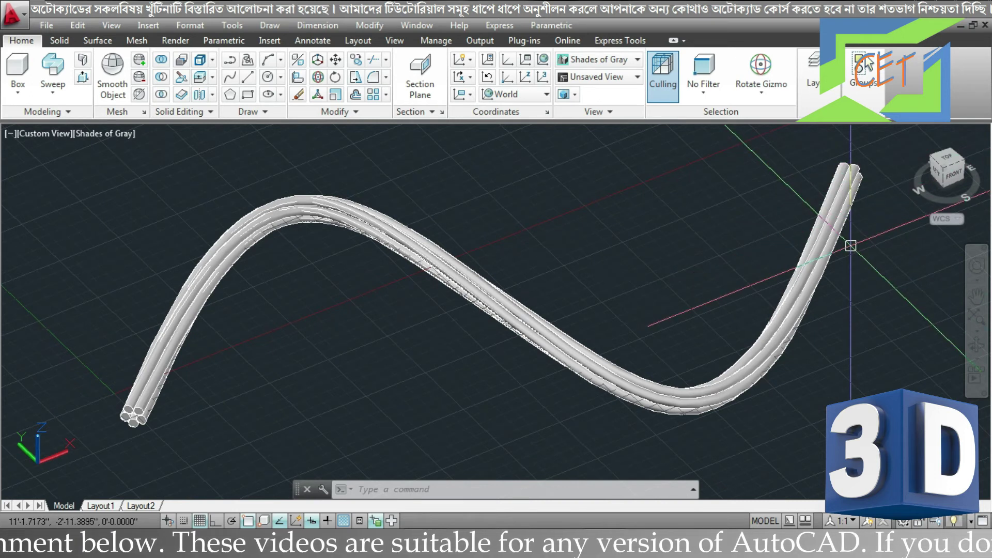
key(ctrl+z)
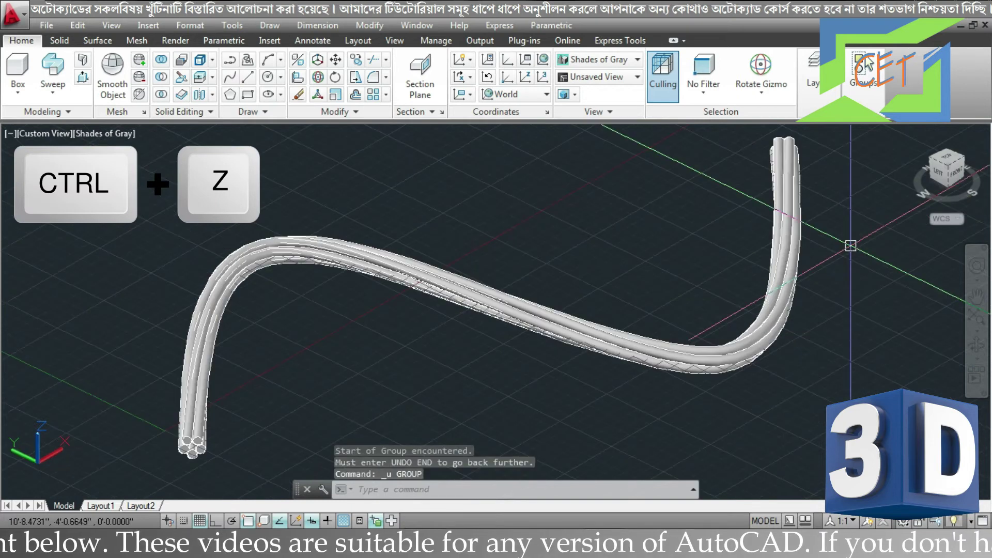
Sweep the five profiles along the long curve with a 2000 twist angle
key(ctrl+z)
key(ctrl+z)
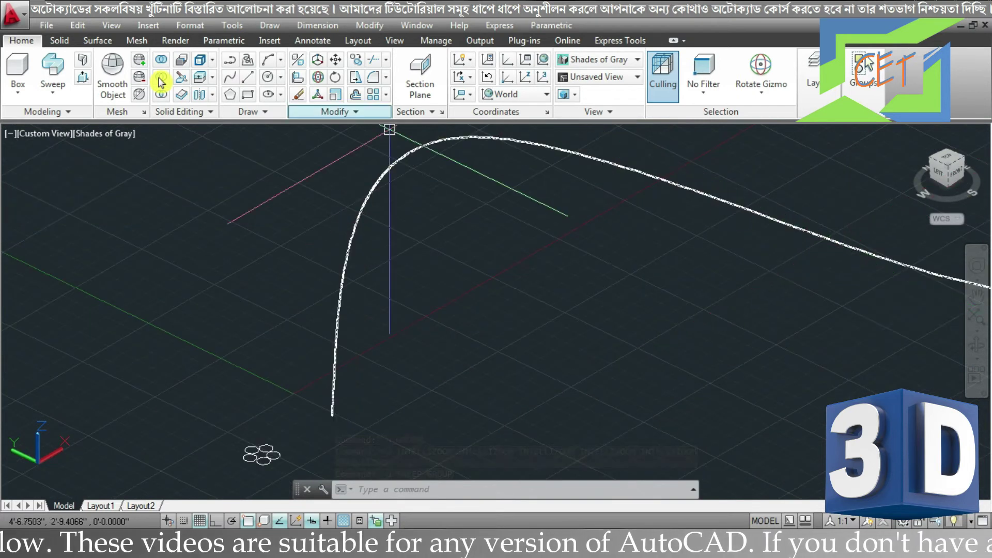
click(61, 66)
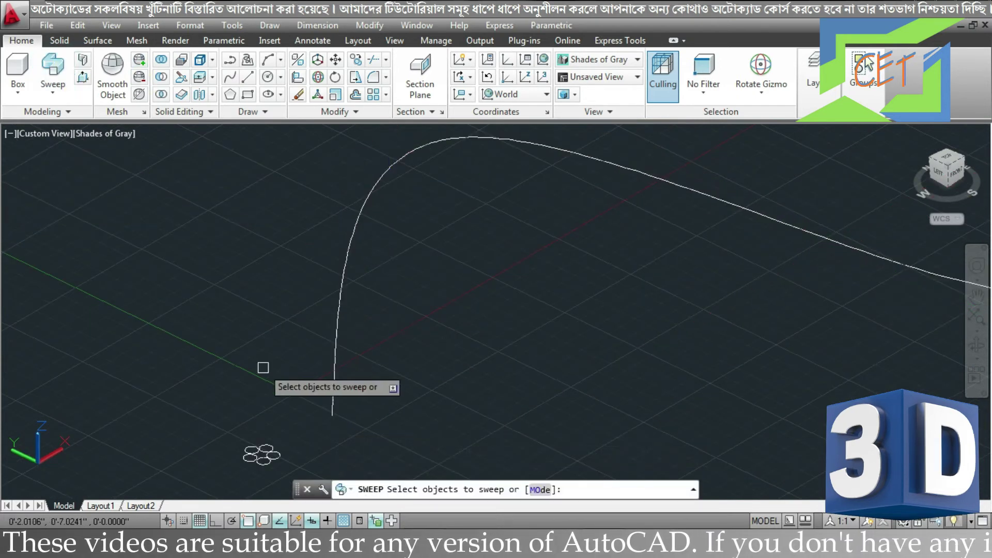
click(284, 469)
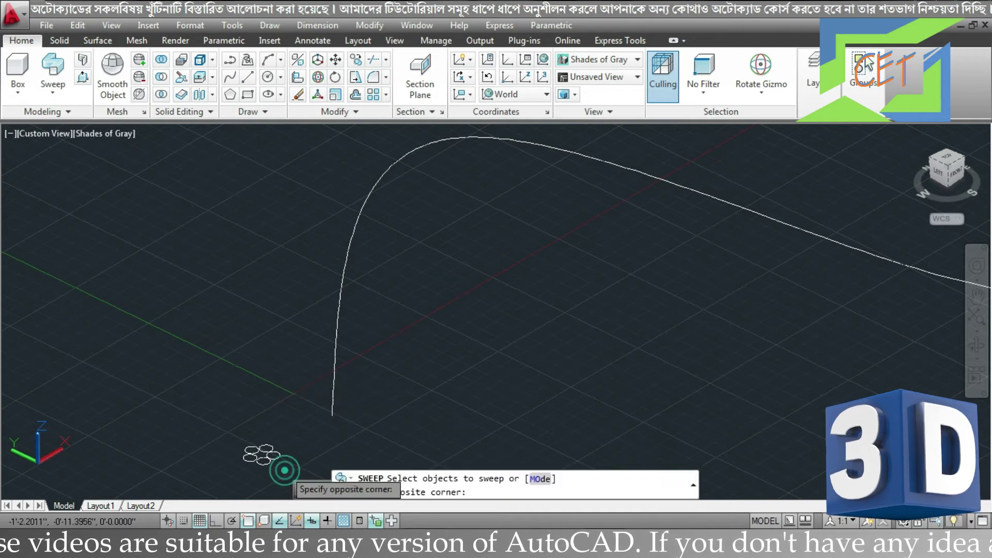
click(242, 440)
key(Return)
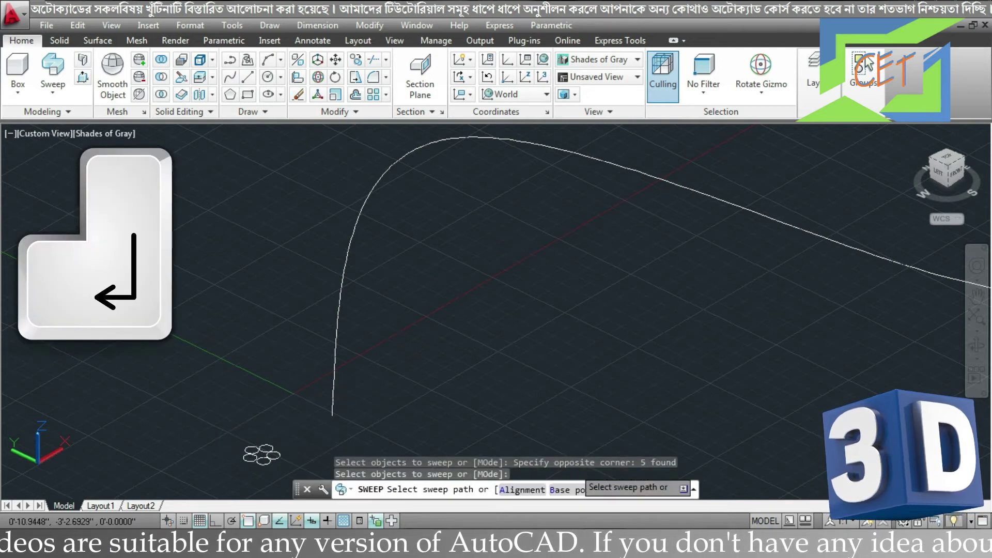
click(647, 490)
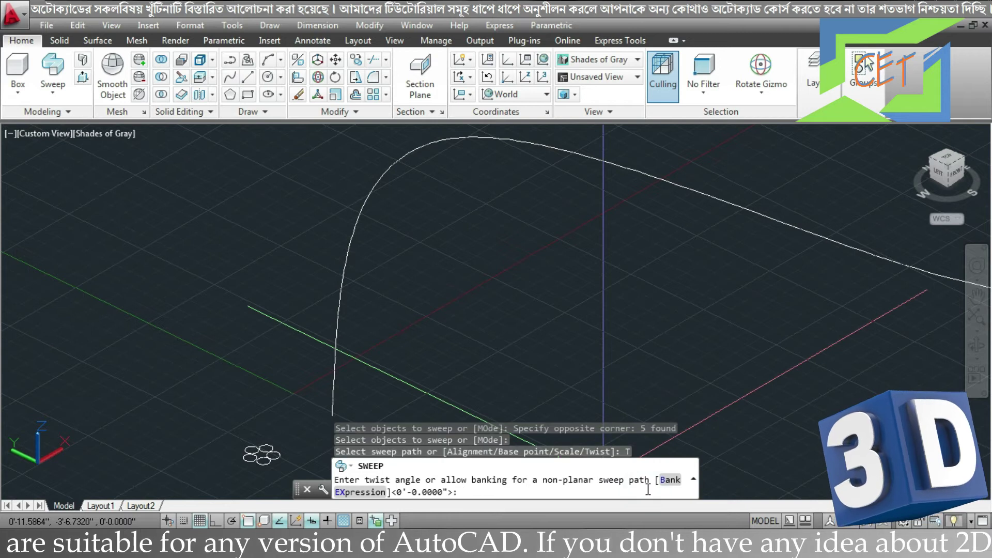
text(2000)
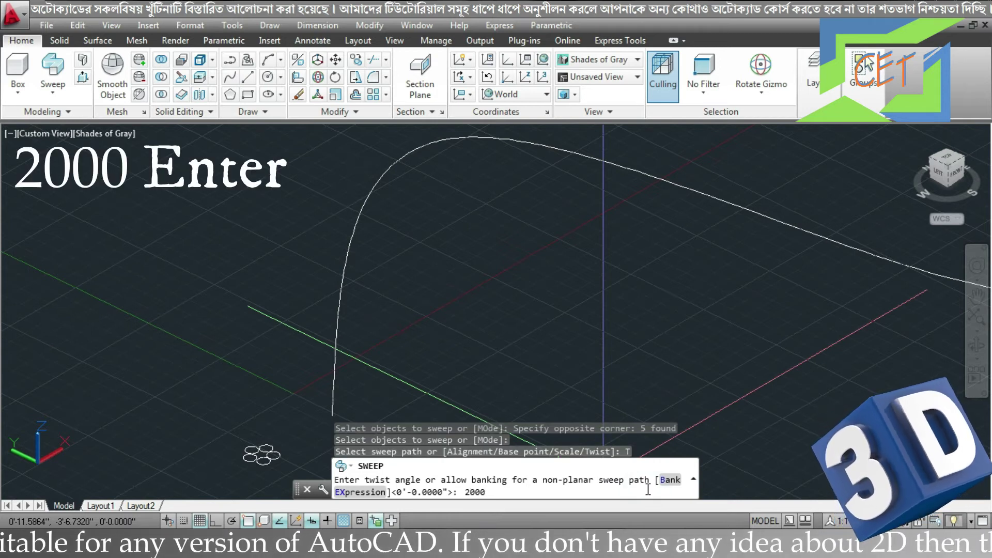
key(Return)
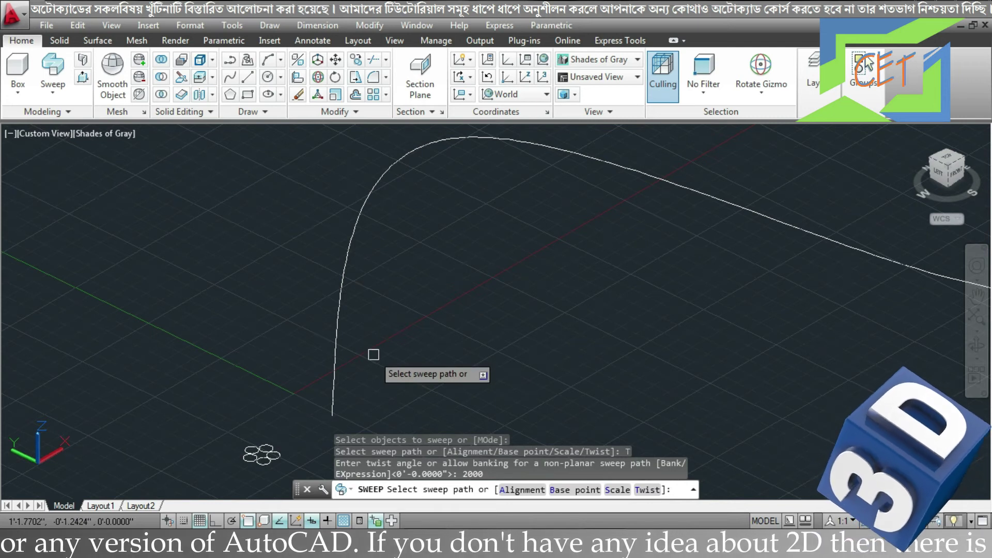
click(336, 357)
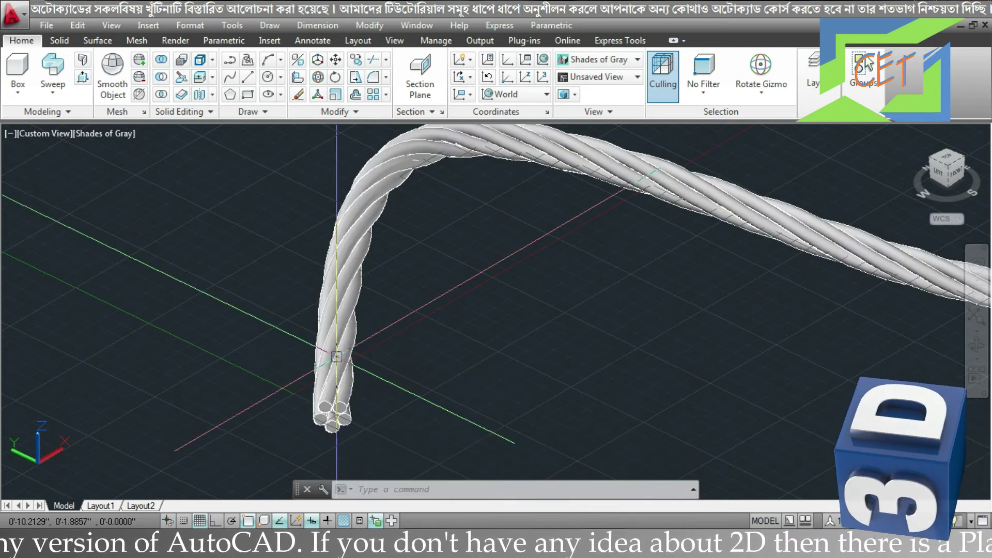
Orbit, zoom and pan around the twisted rope, then undo the last view change
mouse_move(434, 339)
shift+middle_down()
mouse_move(665, 359)
mouse_move(598, 377)
mouse_move(624, 359)
mouse_move(625, 335)
mouse_move(615, 389)
mouse_move(605, 338)
shift+middle_up()
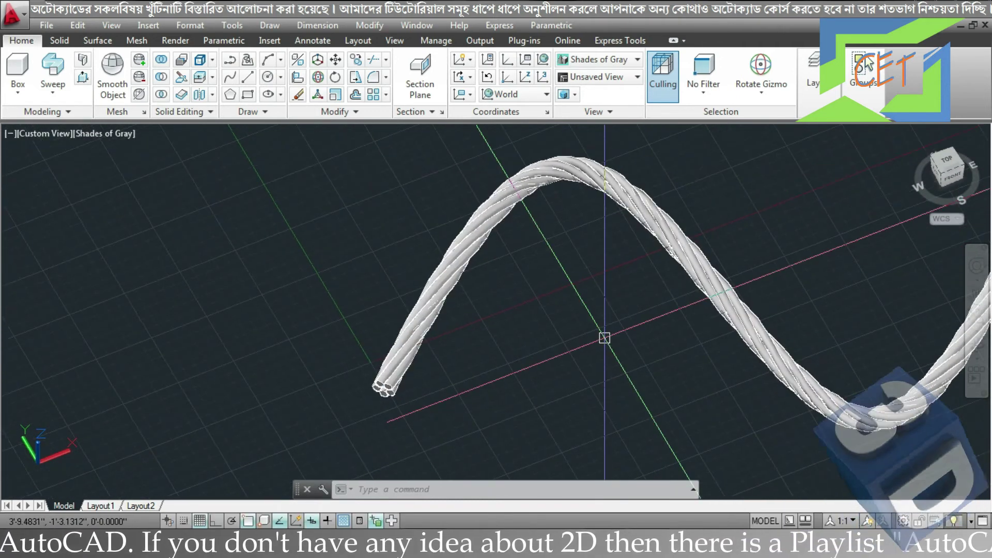
scroll(605, 338, down, 3)
scroll(604, 338, down, 2)
scroll(608, 339, up, 2)
scroll(600, 341, up, 2)
middle_drag(598, 342, 427, 343)
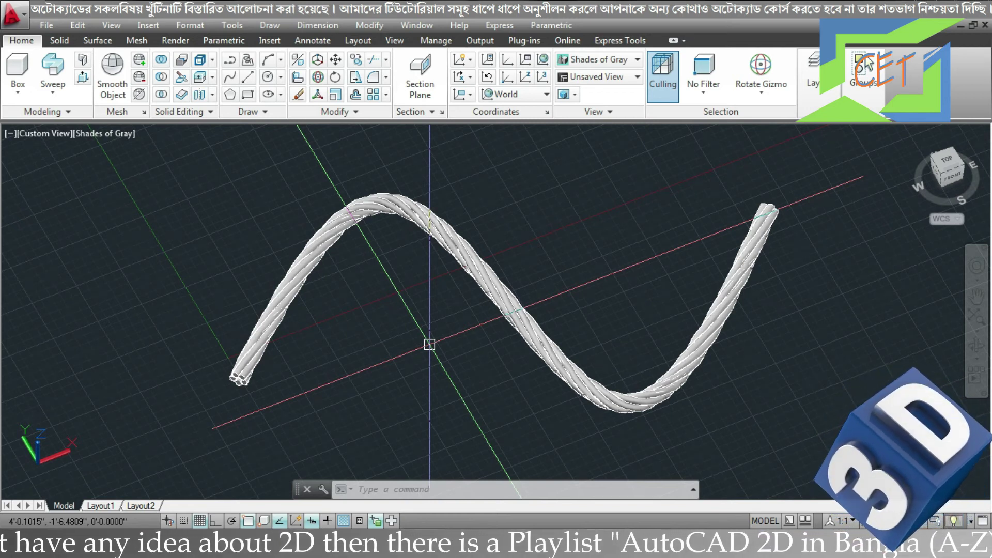
key(ctrl+z)
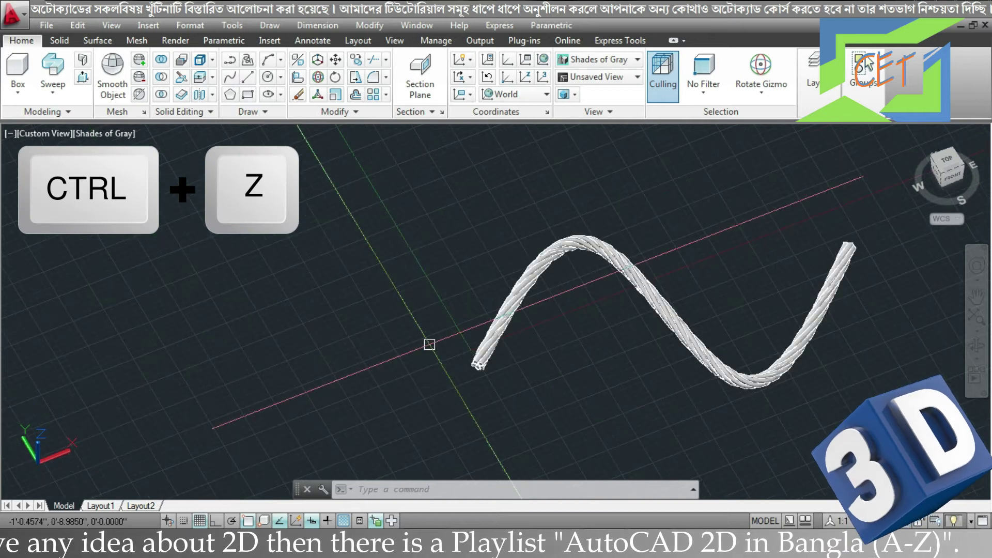
Undo the rope and start a new sweep of the five profiles with scale 1.5
key(ctrl+z)
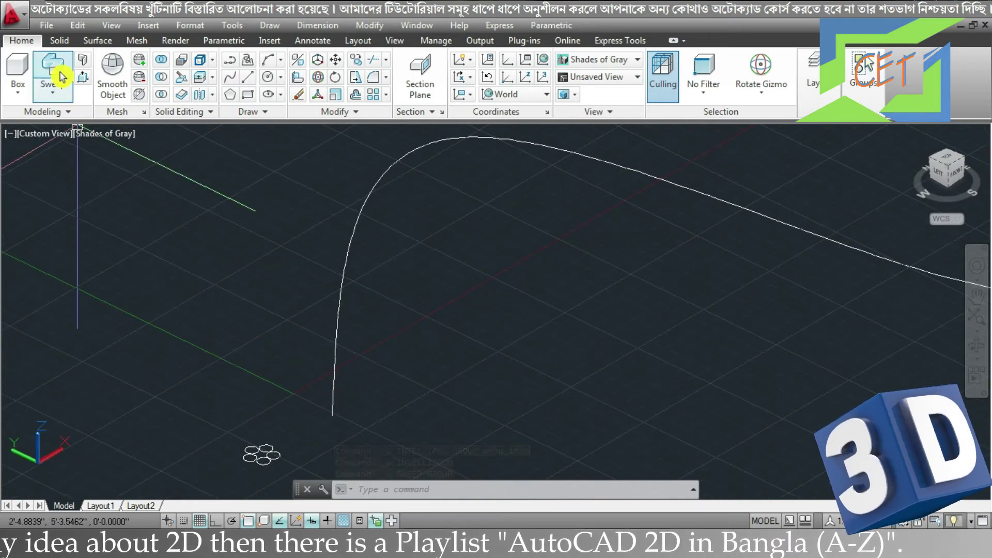
click(53, 72)
click(297, 466)
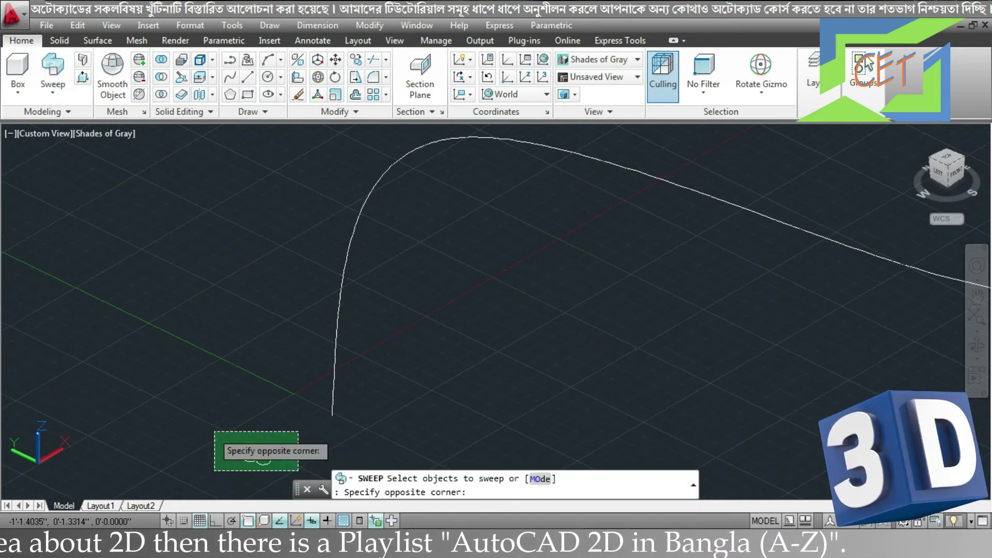
click(217, 433)
key(Return)
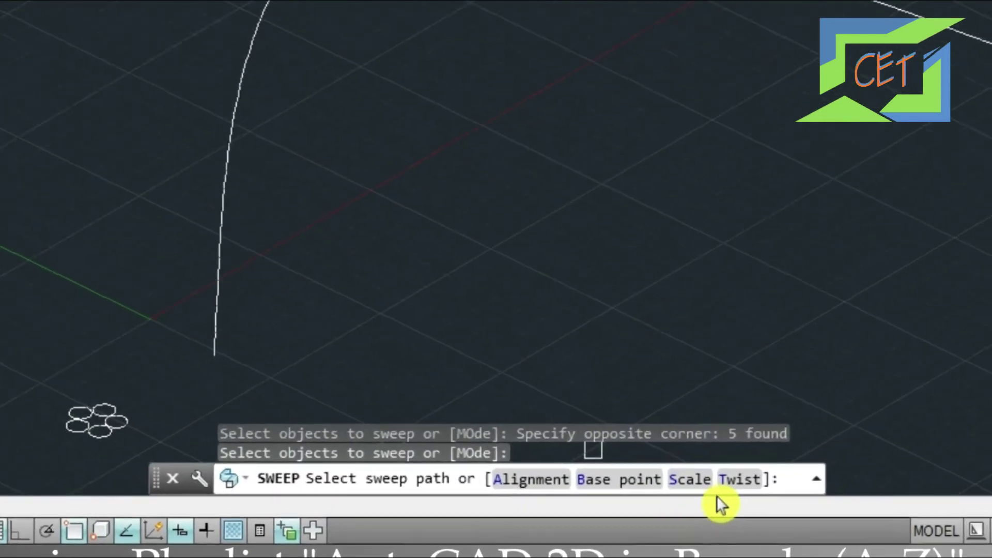
click(718, 477)
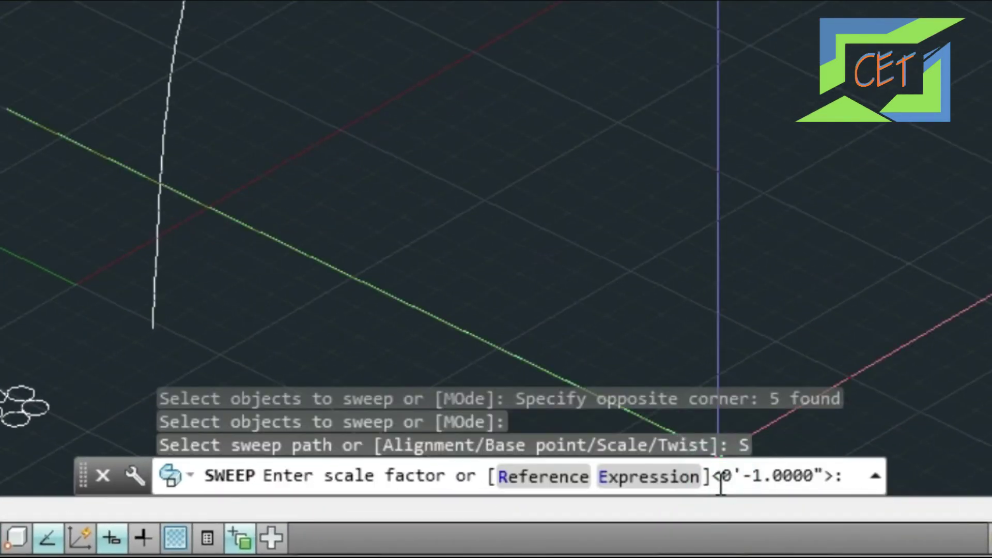
text(1.5)
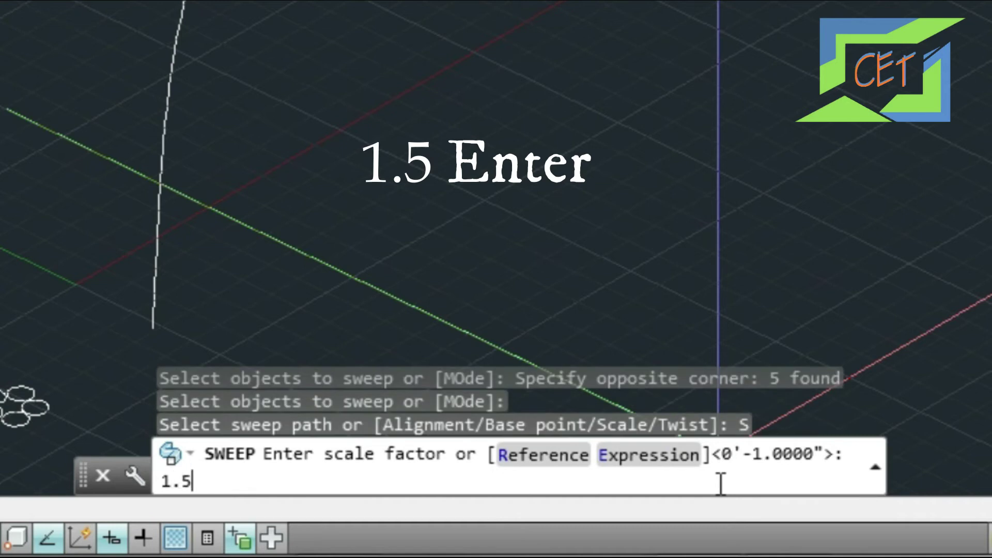
key(Return)
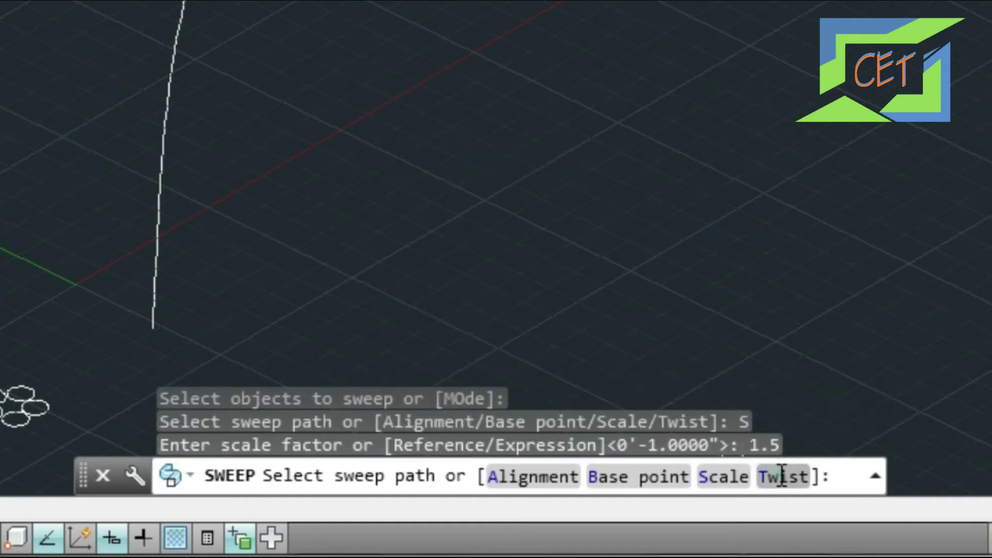
Apply a 3000 twist, sweep along the curve, and orbit to inspect the thicker rope
click(782, 475)
text(3)
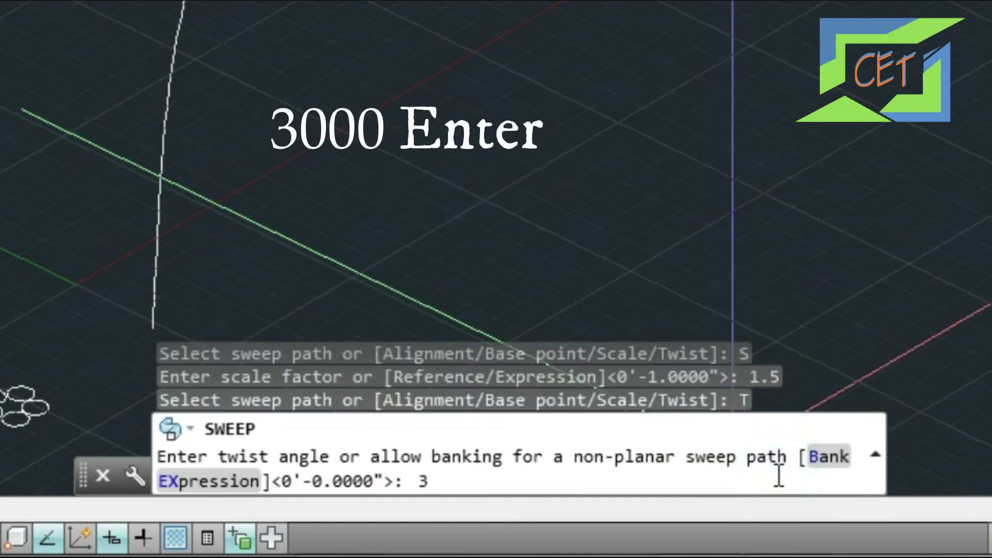
text(000)
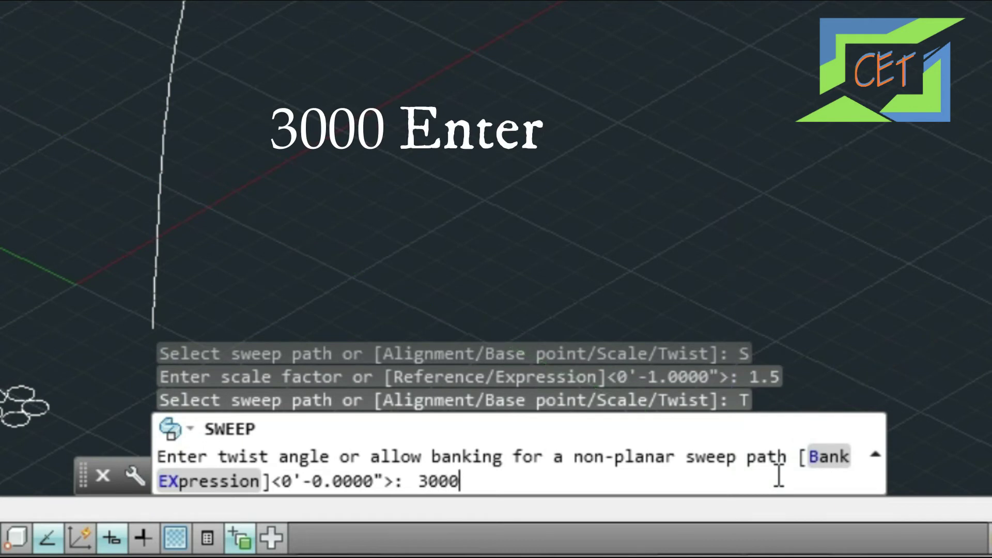
key(Return)
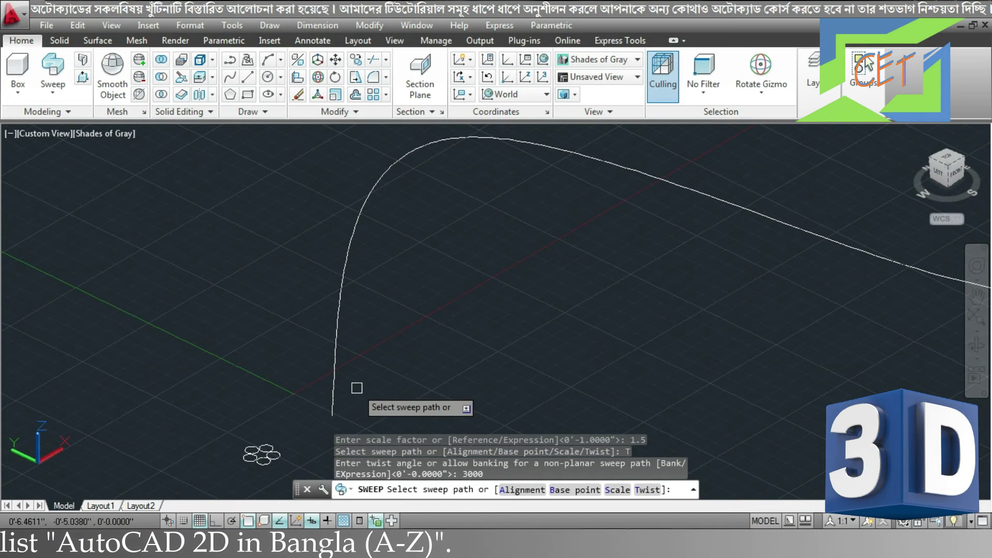
click(335, 394)
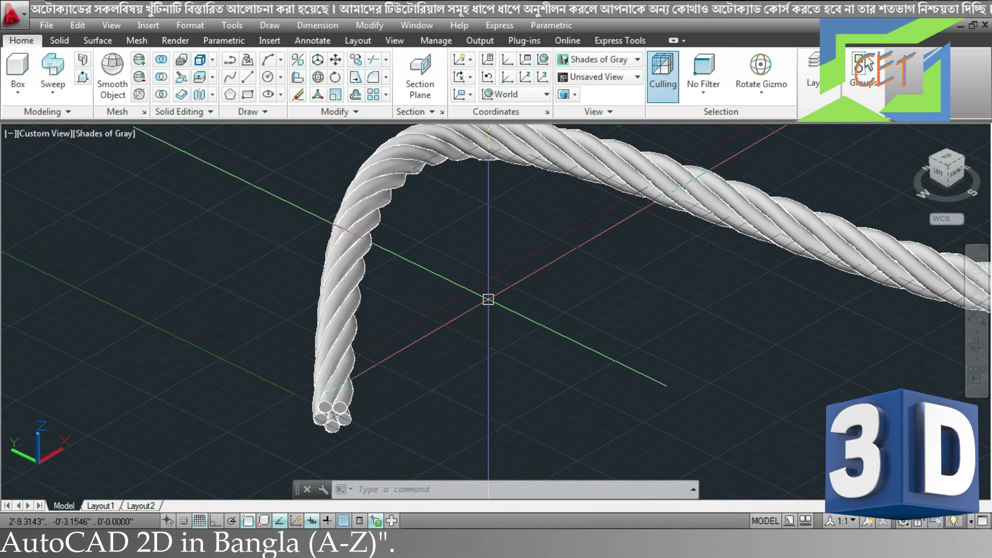
scroll(496, 310, down, 2)
scroll(519, 332, down, 2)
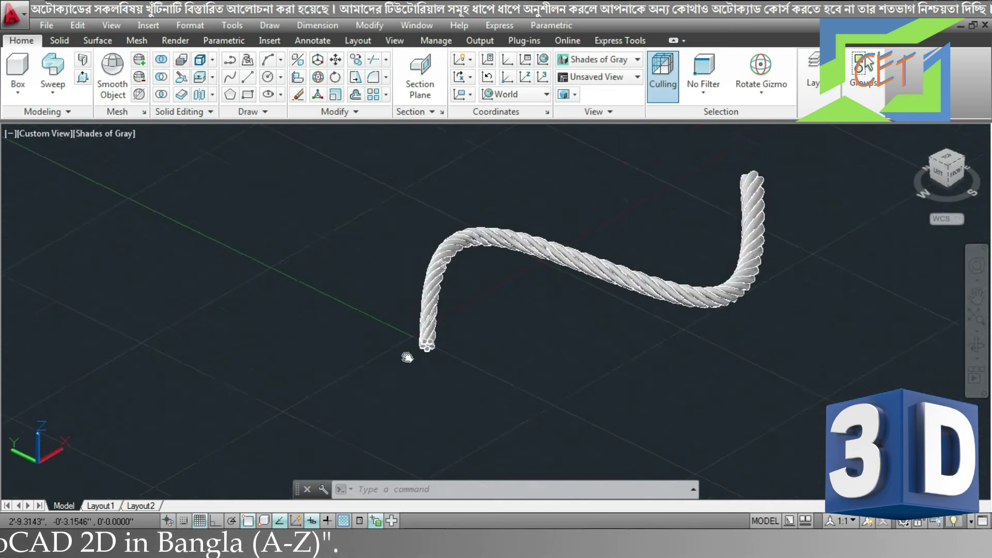
scroll(573, 276, up, 2)
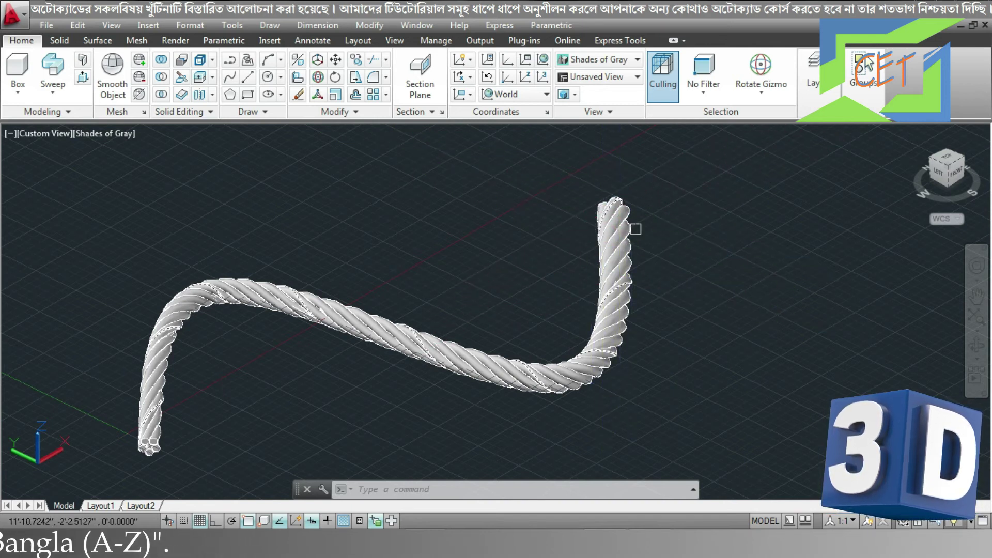
mouse_move(621, 204)
shift+middle_down()
mouse_move(520, 242)
mouse_move(514, 199)
mouse_move(533, 276)
shift+middle_up()
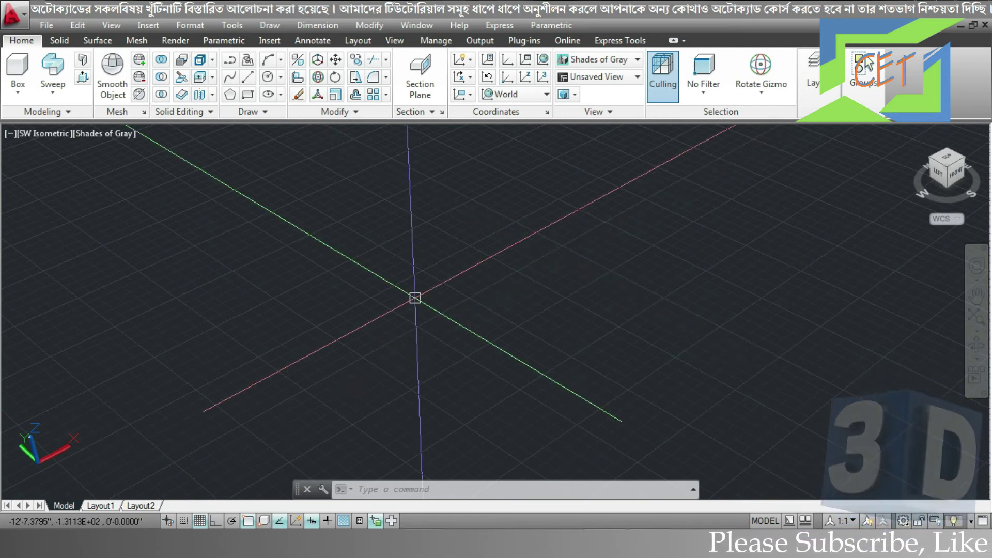
Draw a small rectangle to serve as the square profile
text(rec)
key(Return)
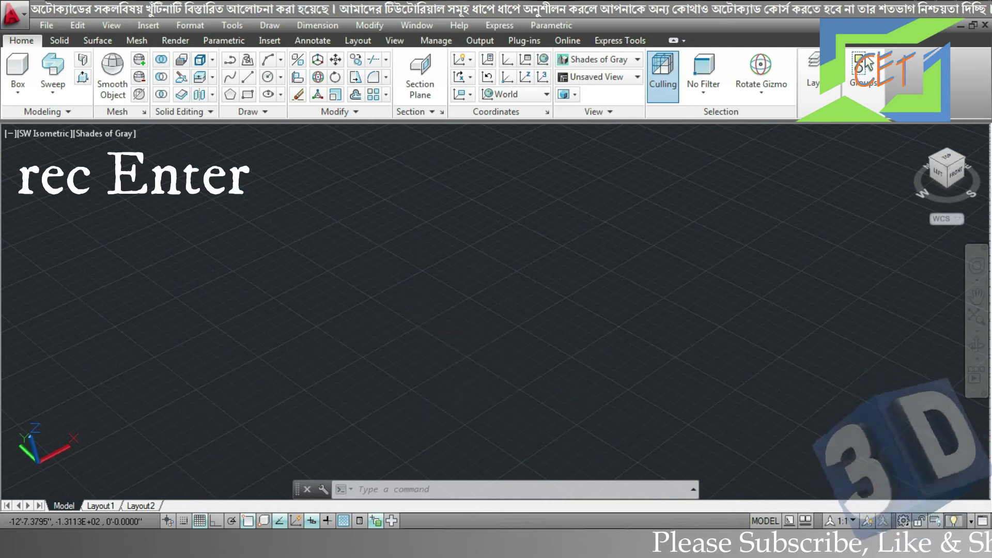
click(342, 395)
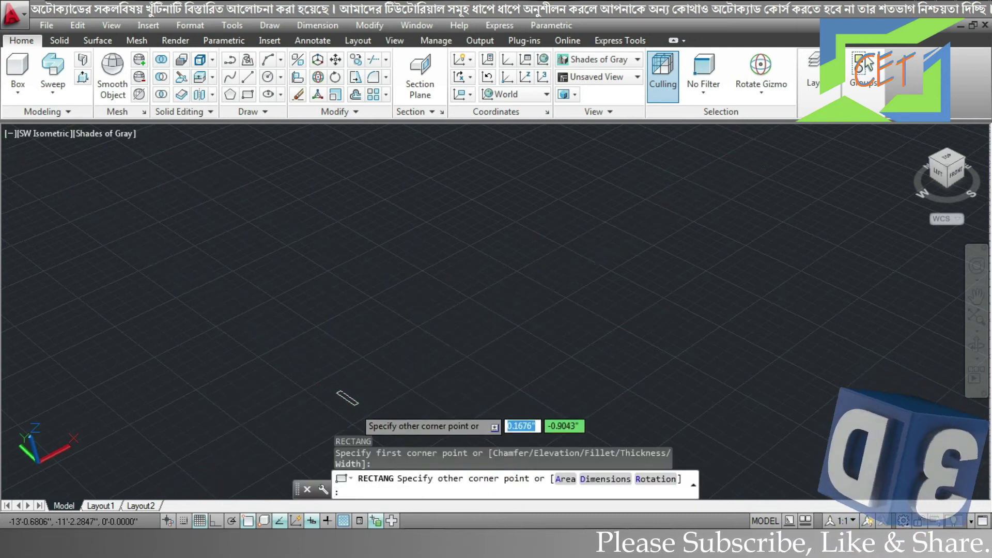
click(337, 420)
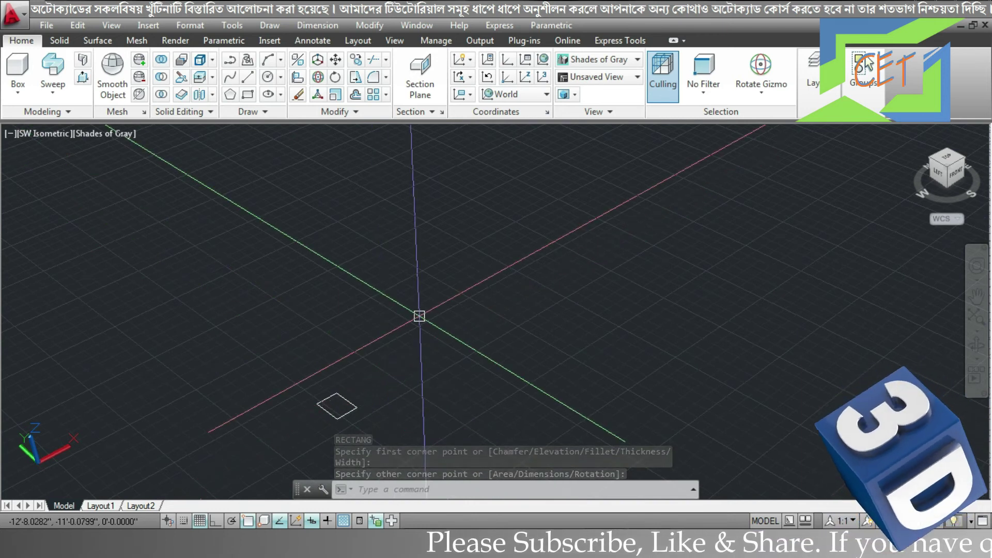
Draw the bent line path from the rectangle's corner with ortho mode on, then orbit the view
text(l)
key(Return)
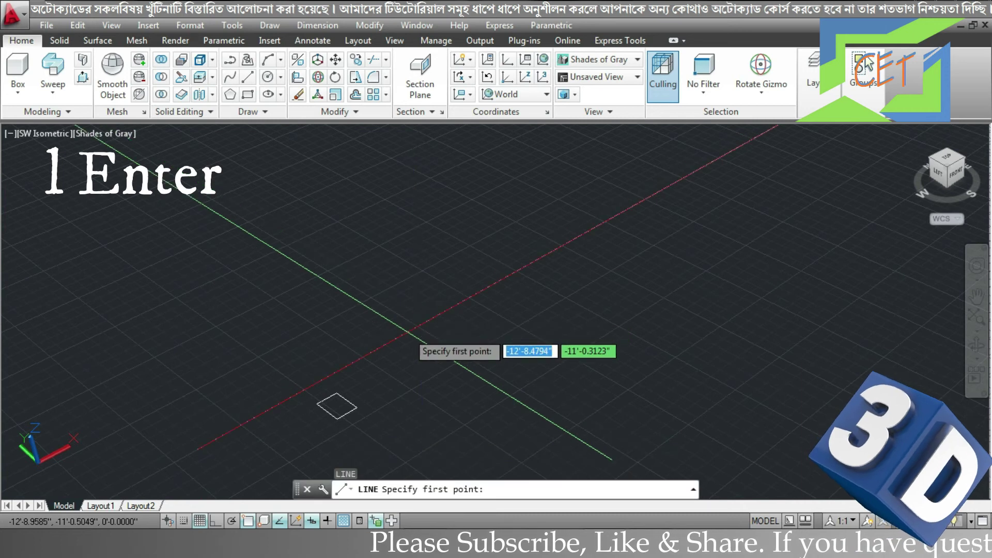
click(351, 401)
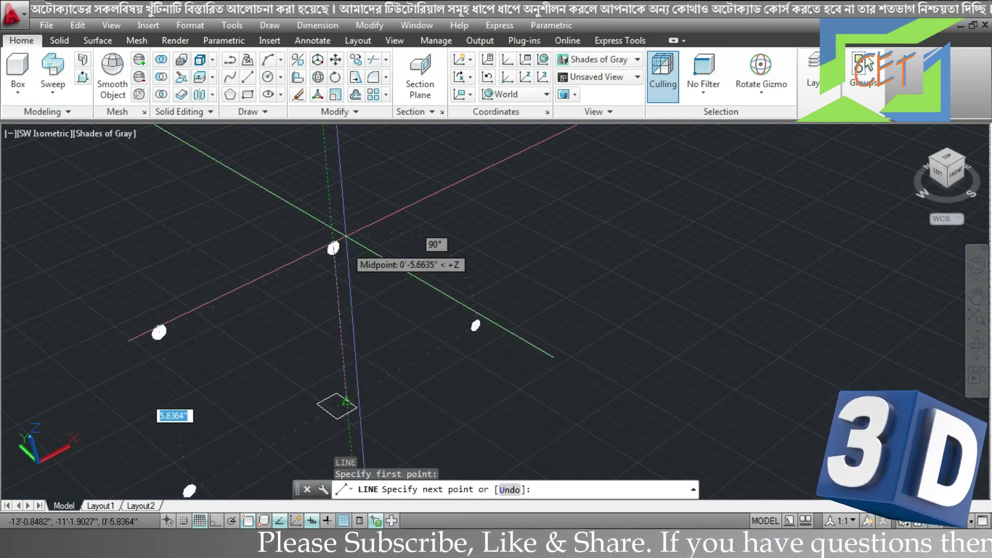
click(333, 244)
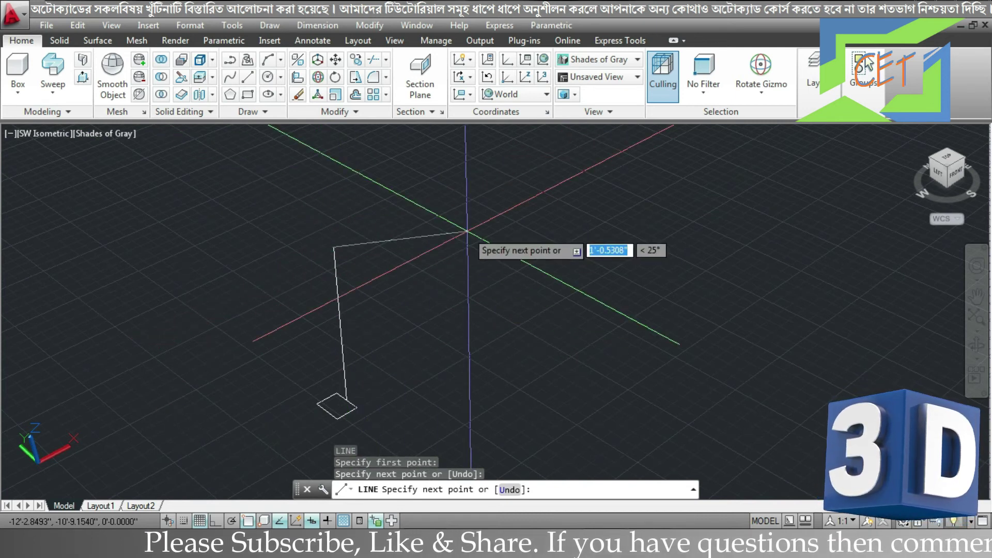
key(F8)
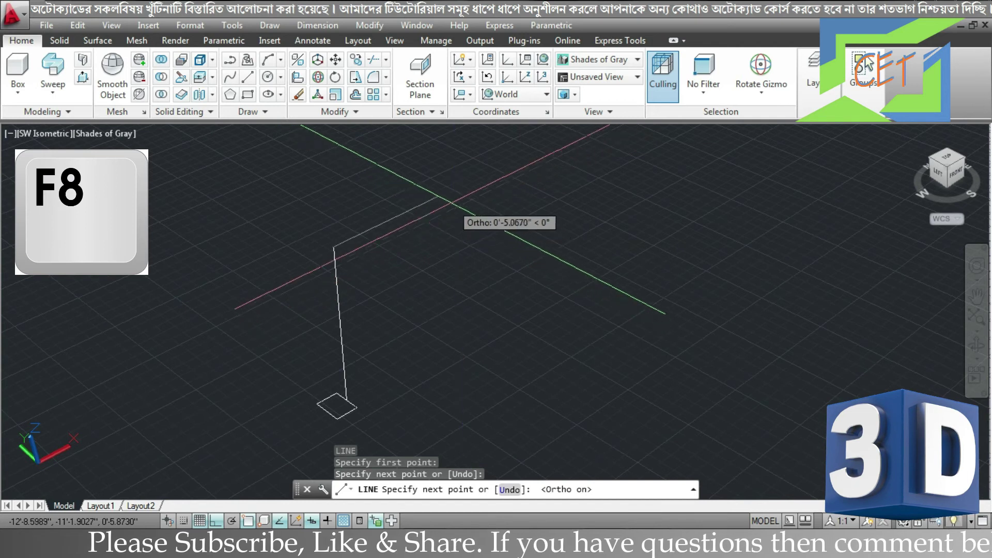
click(440, 196)
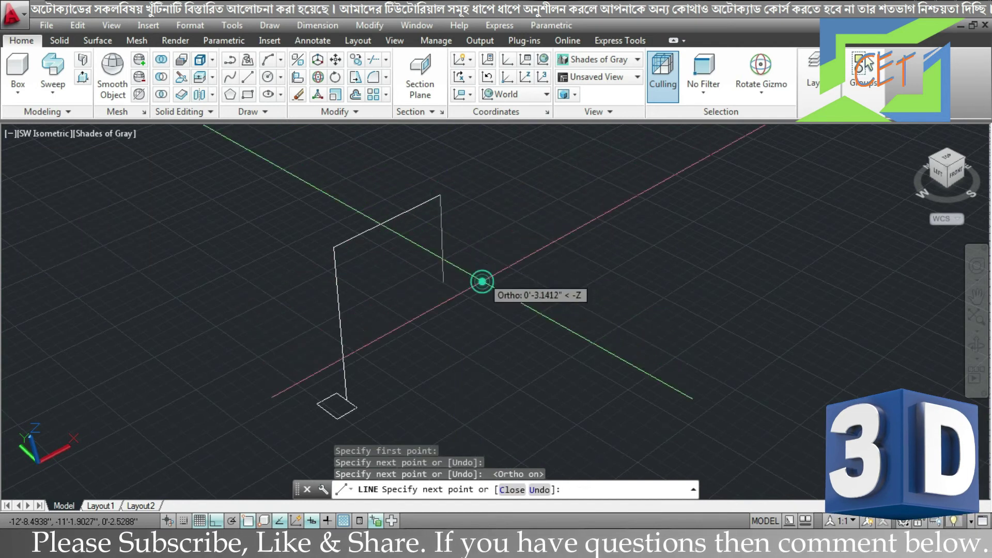
click(443, 284)
click(522, 326)
click(639, 259)
click(574, 224)
key(Return)
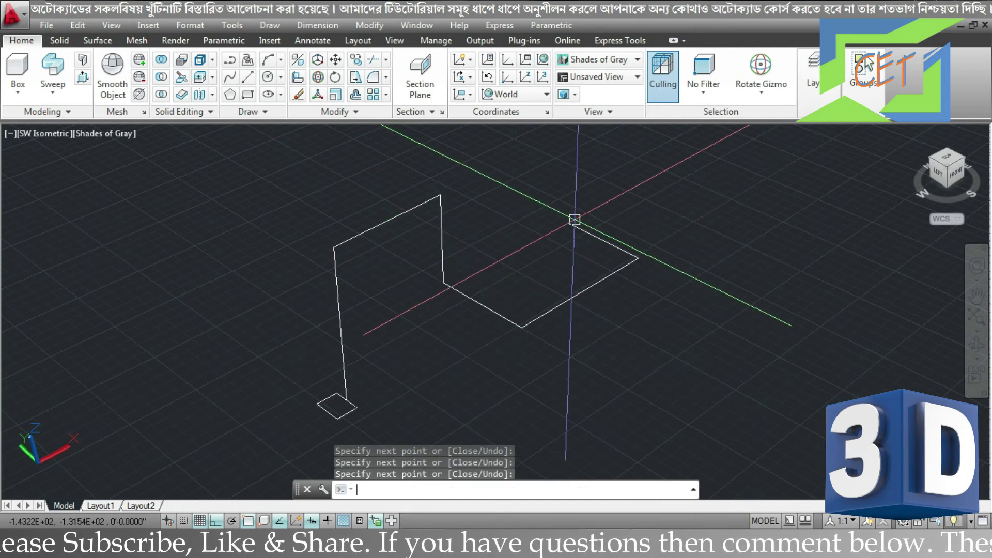
key(Escape)
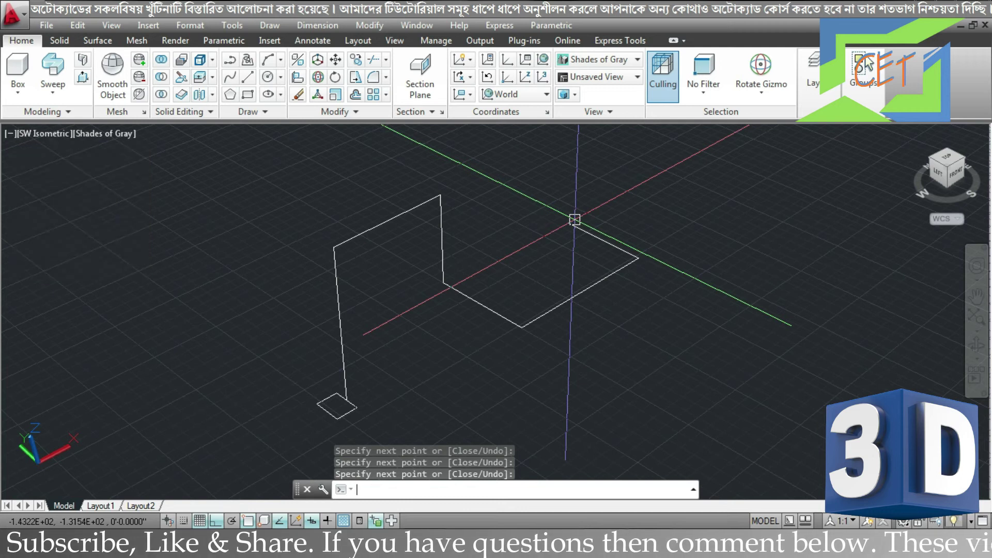
mouse_move(575, 219)
shift+middle_down()
mouse_move(618, 325)
mouse_move(600, 303)
mouse_move(616, 348)
mouse_move(671, 357)
mouse_move(660, 372)
mouse_move(616, 372)
mouse_move(601, 365)
mouse_move(589, 324)
mouse_move(600, 339)
shift+middle_up()
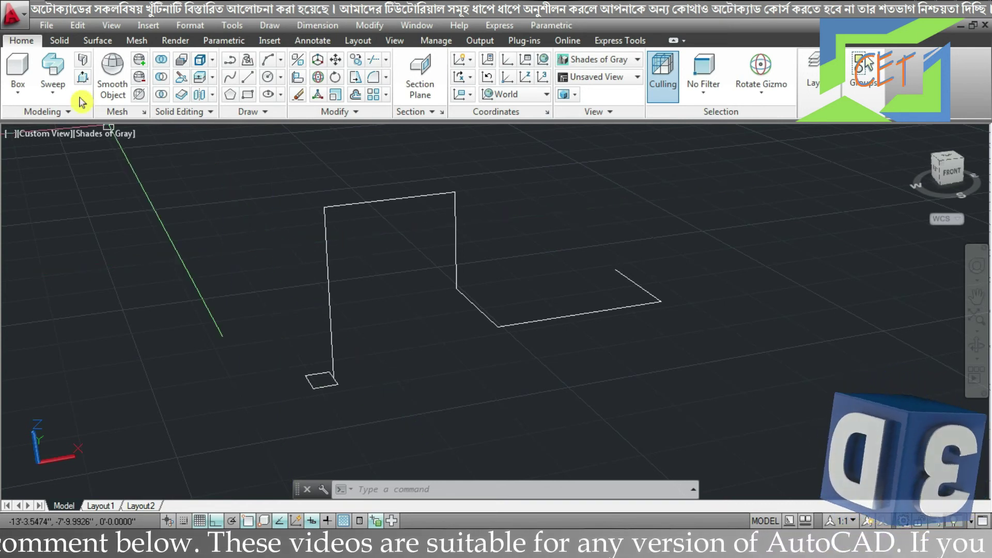
click(53, 66)
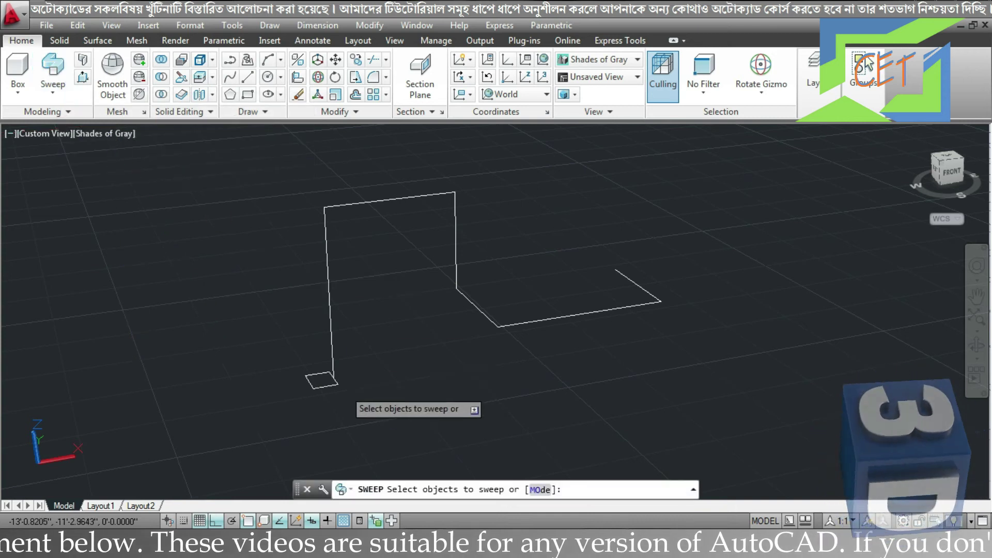
click(321, 390)
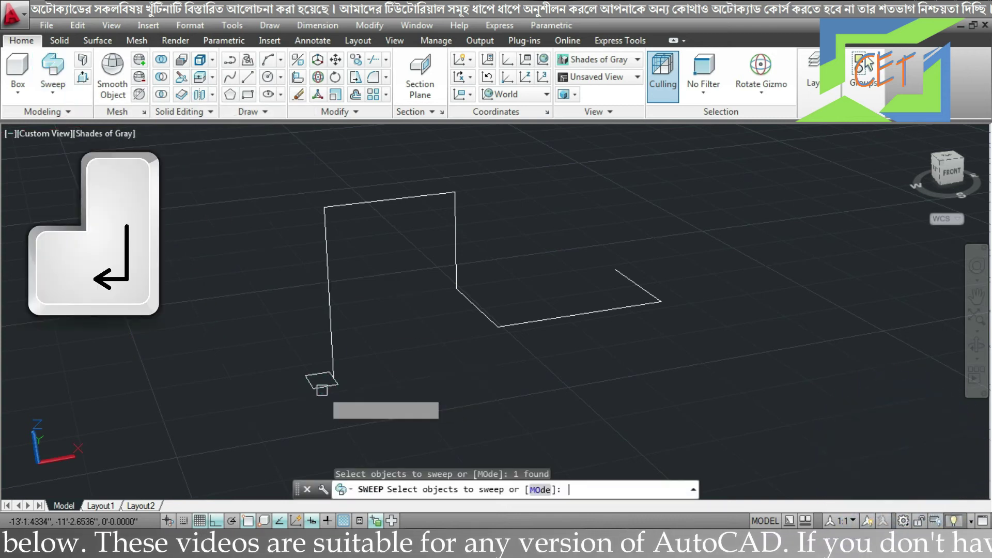
key(Return)
click(331, 332)
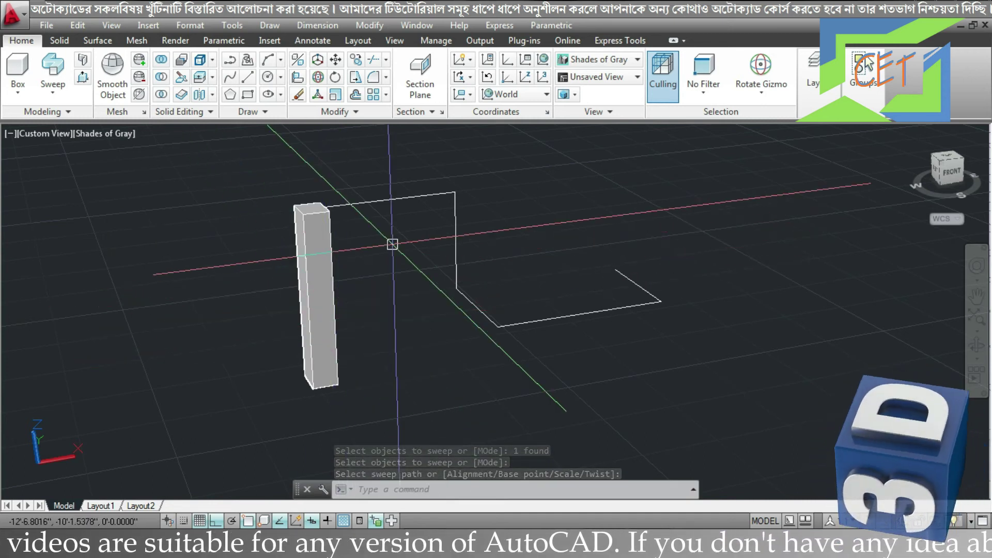
key(ctrl+z)
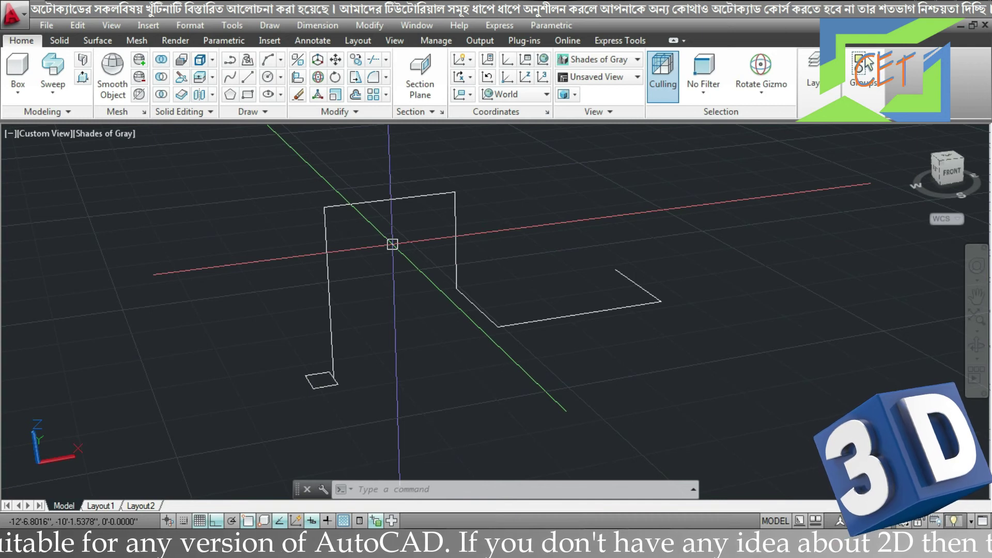
text(j)
Join all six bent-path lines, starting from the left vertical, into one 3D polyline
key(Return)
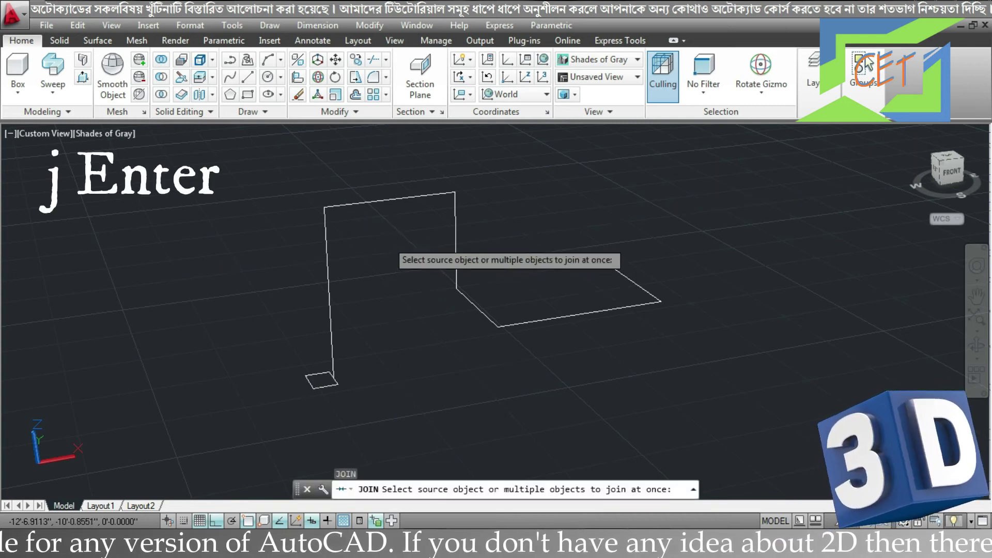
click(326, 254)
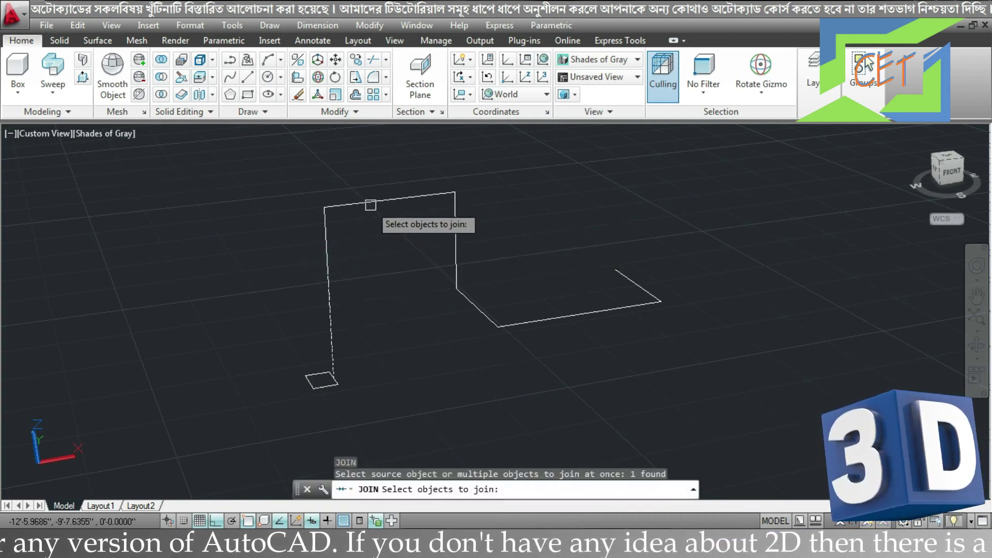
click(367, 203)
click(456, 240)
click(469, 300)
click(609, 306)
click(638, 286)
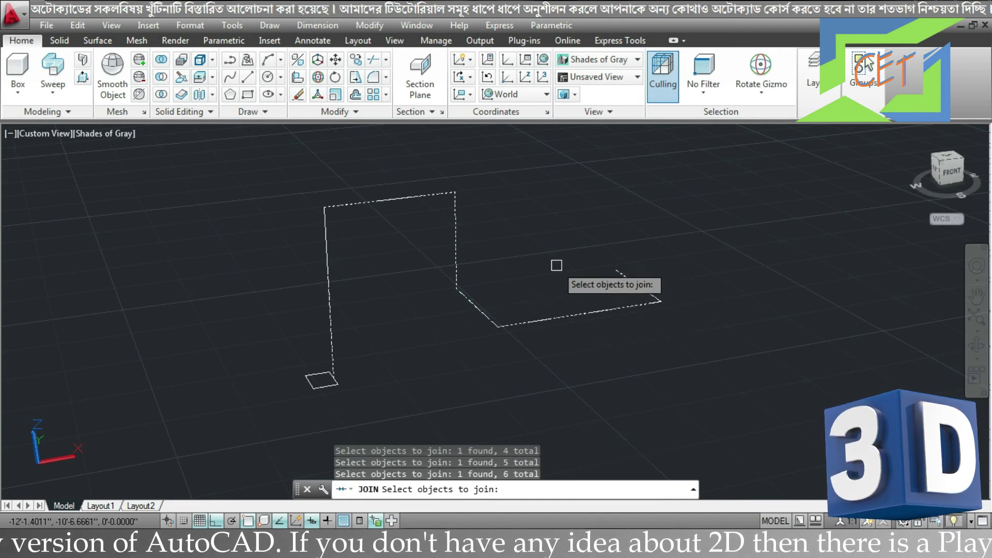
key(Return)
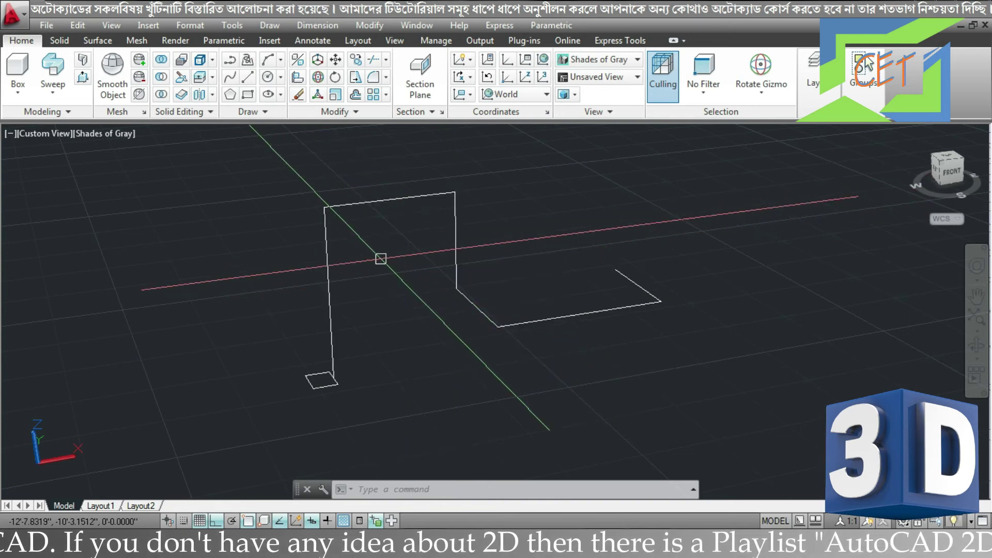
click(53, 67)
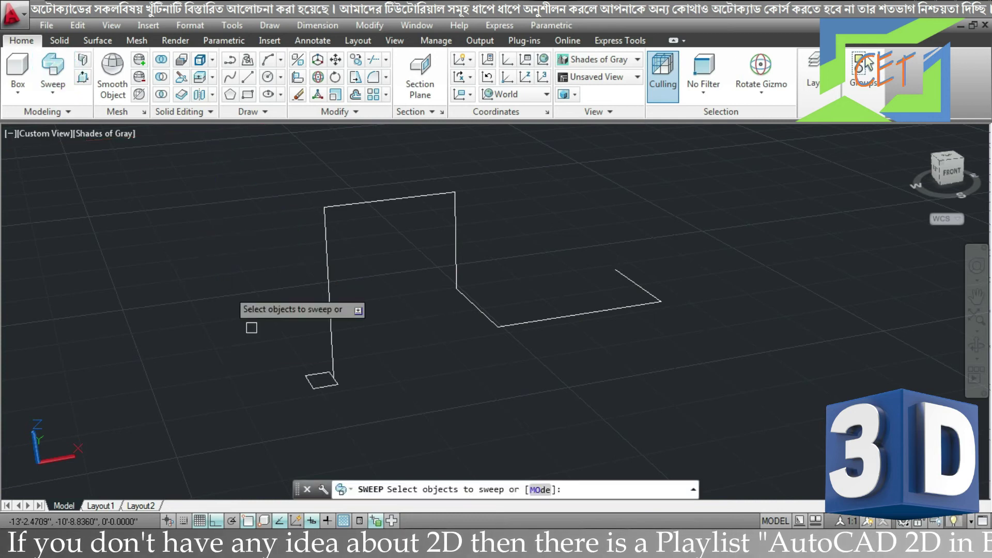
Sweep the small square along the joined polyline into a bent square bar, then orbit to inspect
click(307, 382)
key(Return)
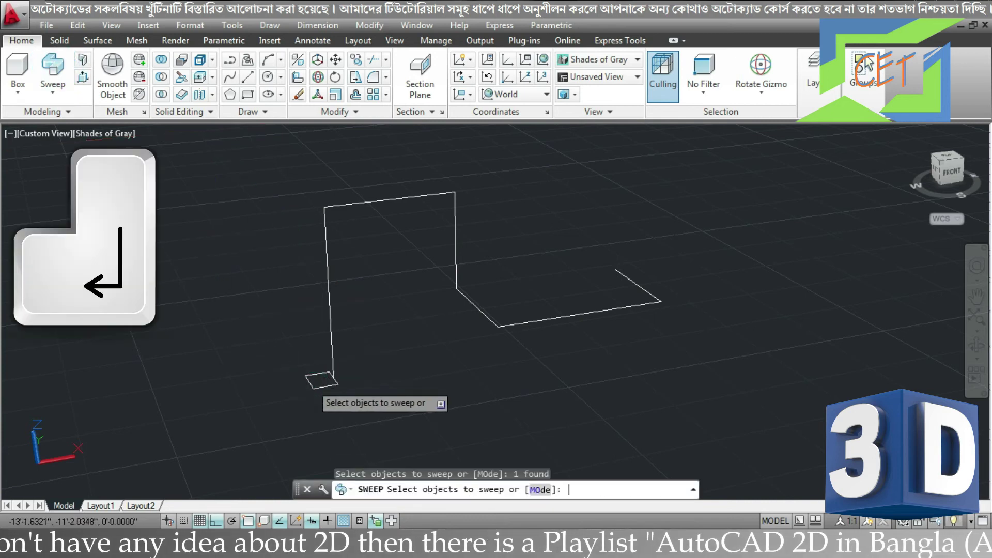
click(329, 315)
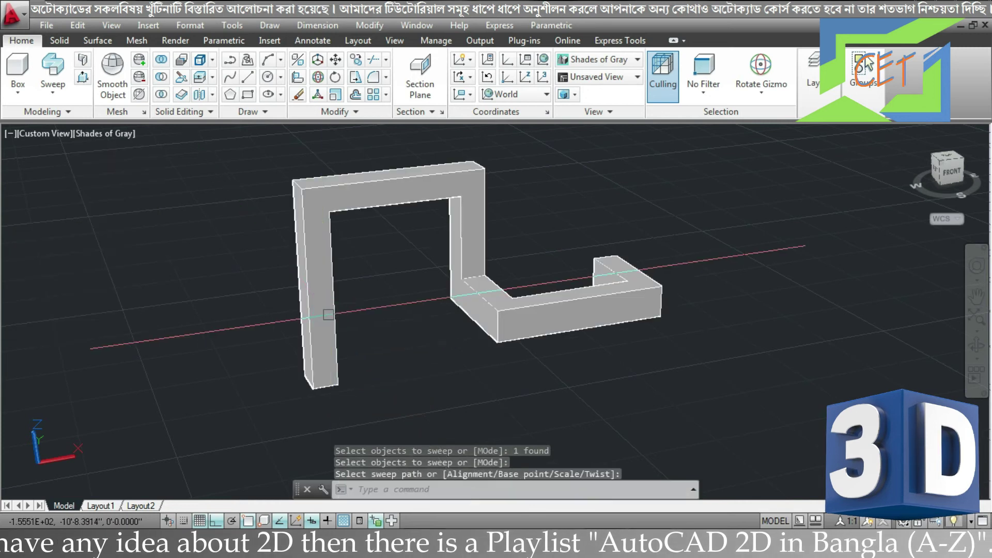
mouse_move(370, 294)
shift+middle_down()
mouse_move(352, 311)
mouse_move(409, 314)
mouse_move(289, 313)
shift+middle_up()
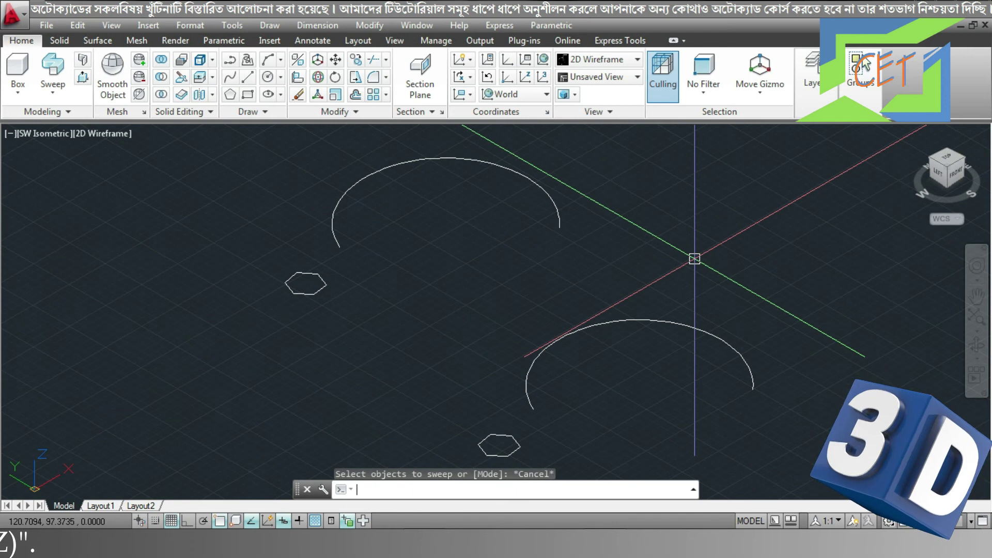
Sweep the upper hexagon along the upper arc in Surface mode, forming a hexagonal shell
click(59, 67)
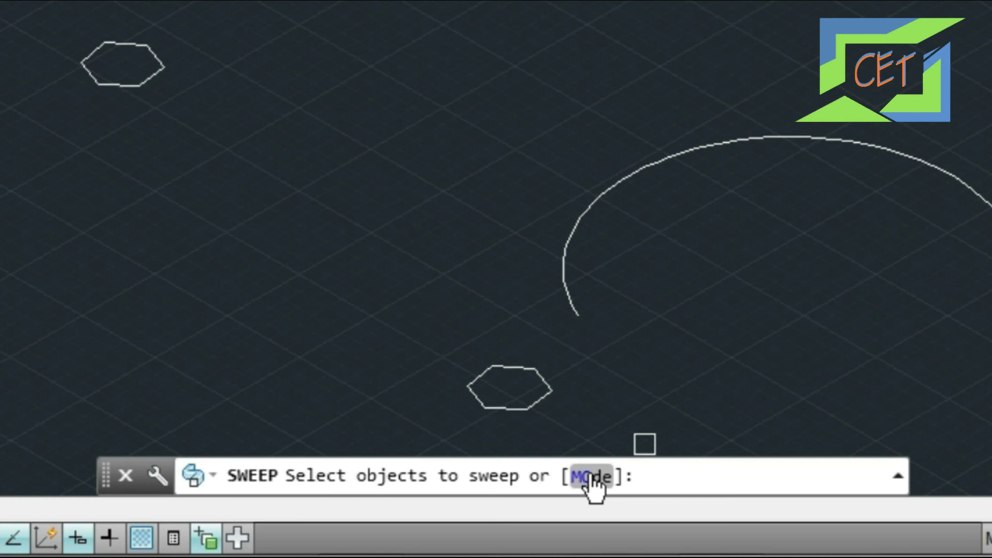
click(591, 478)
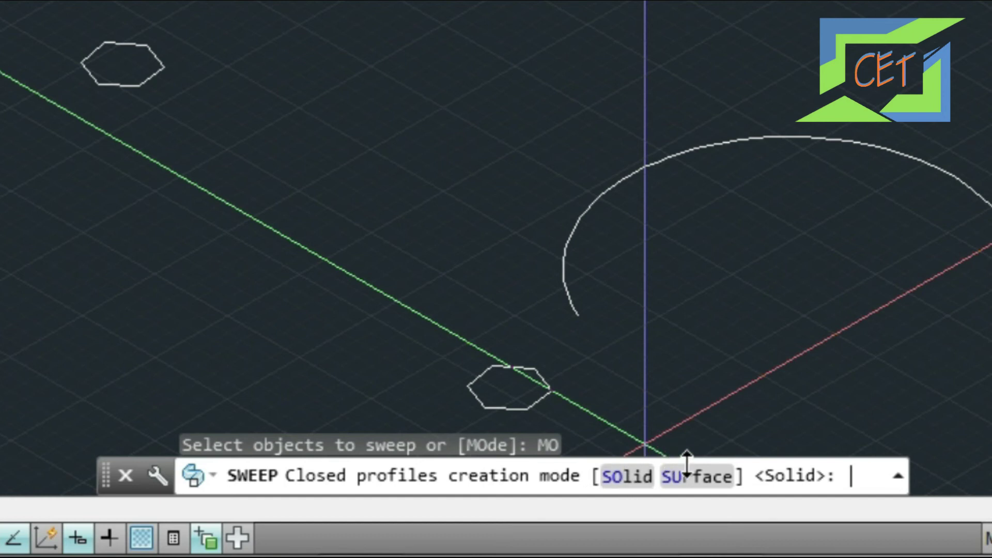
click(698, 476)
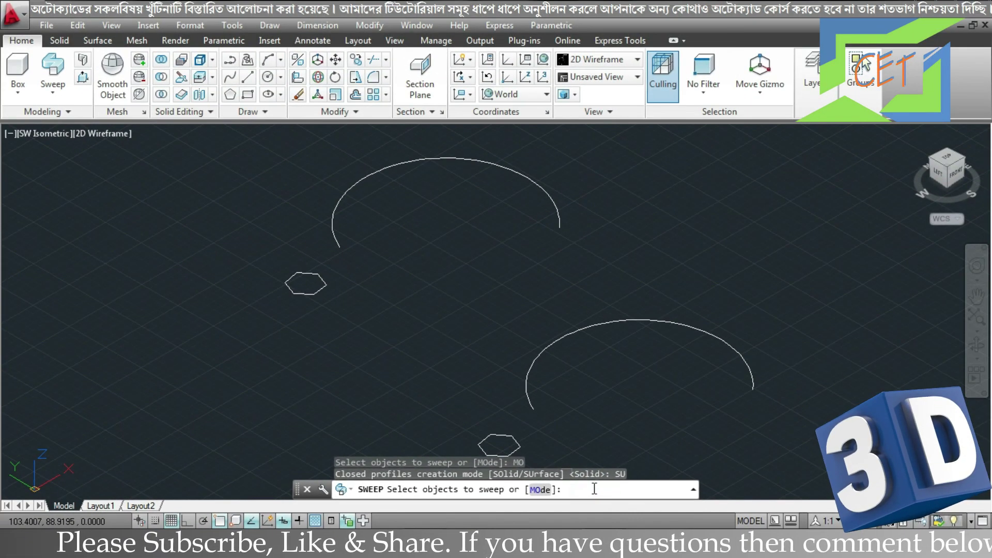
click(323, 280)
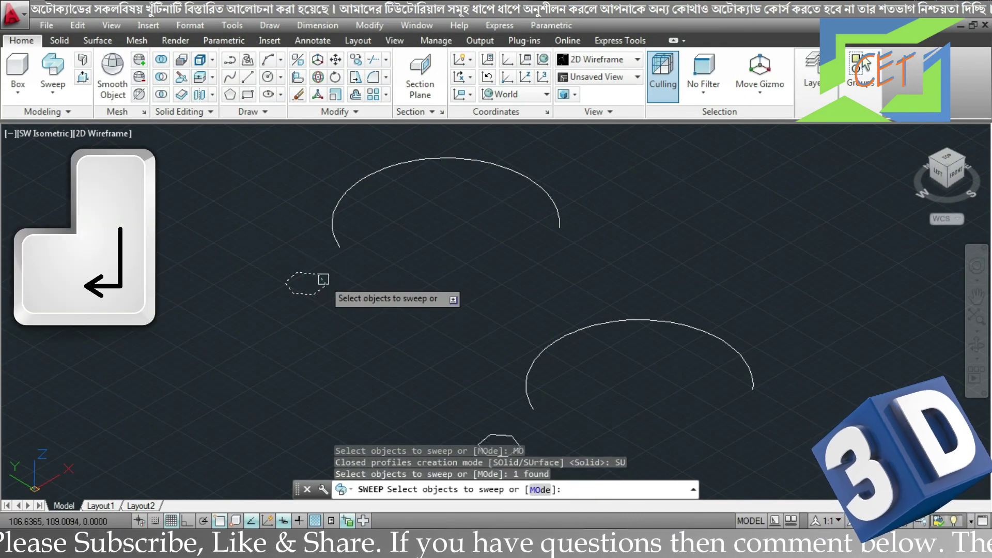
key(Return)
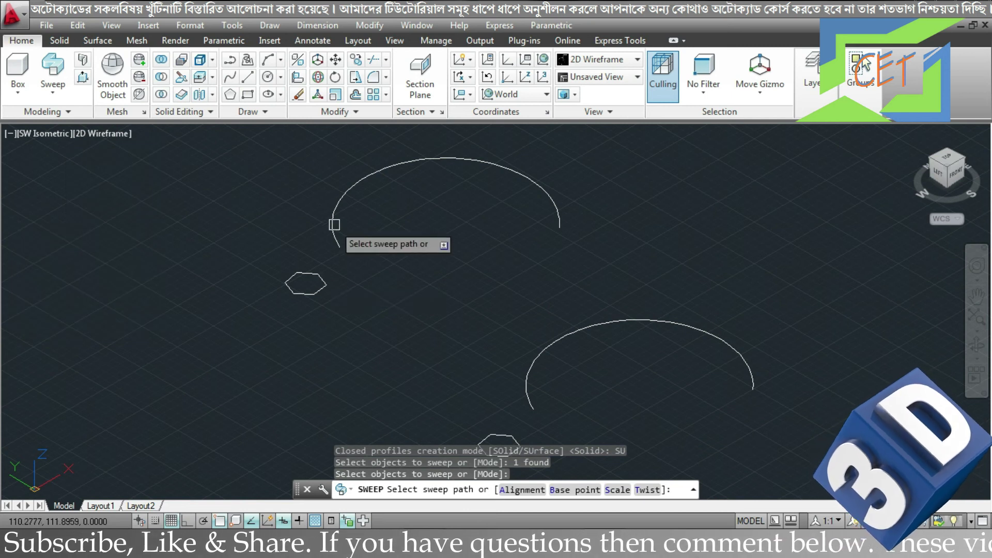
click(332, 222)
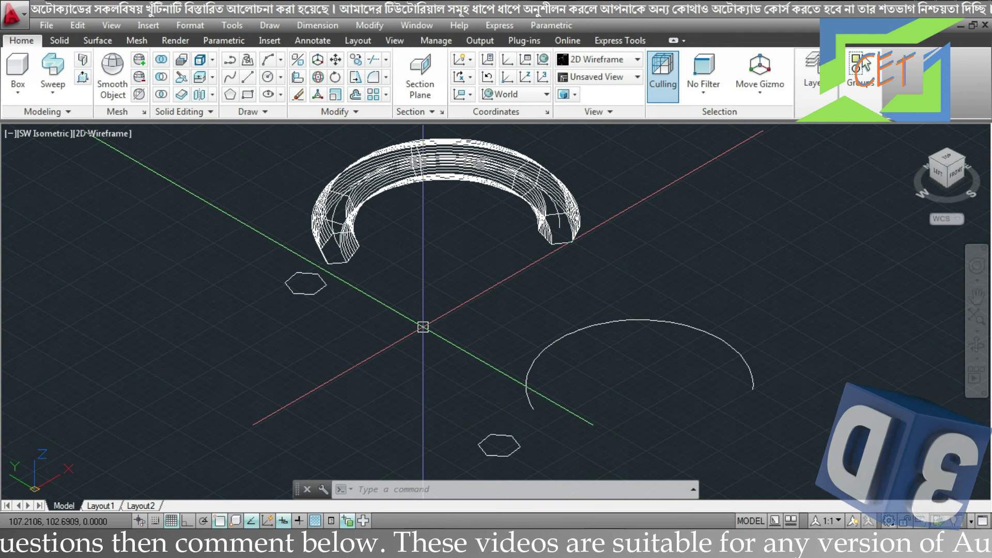
Sweep the lower hexagon along the lower arc in Solid mode, forming a curved hexagonal bar
click(52, 68)
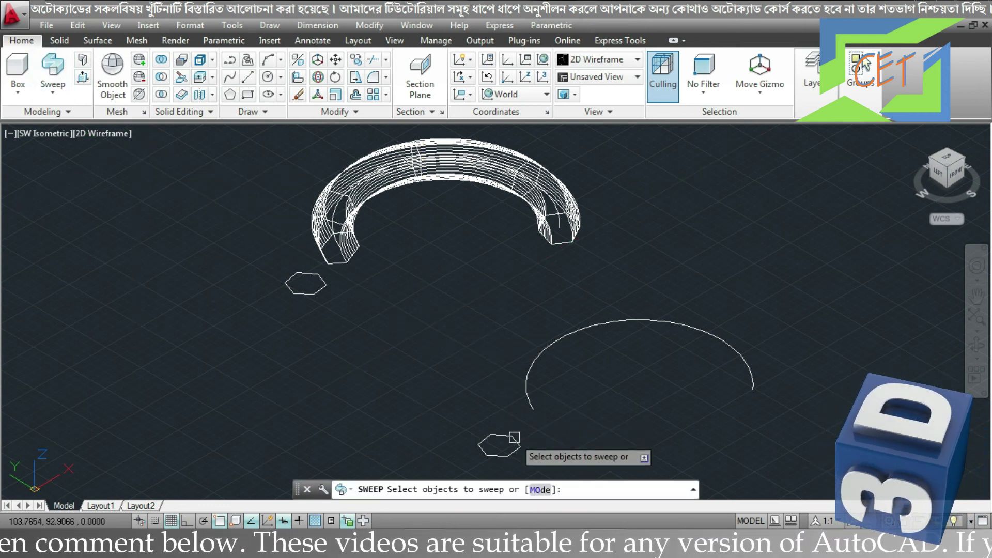
click(540, 490)
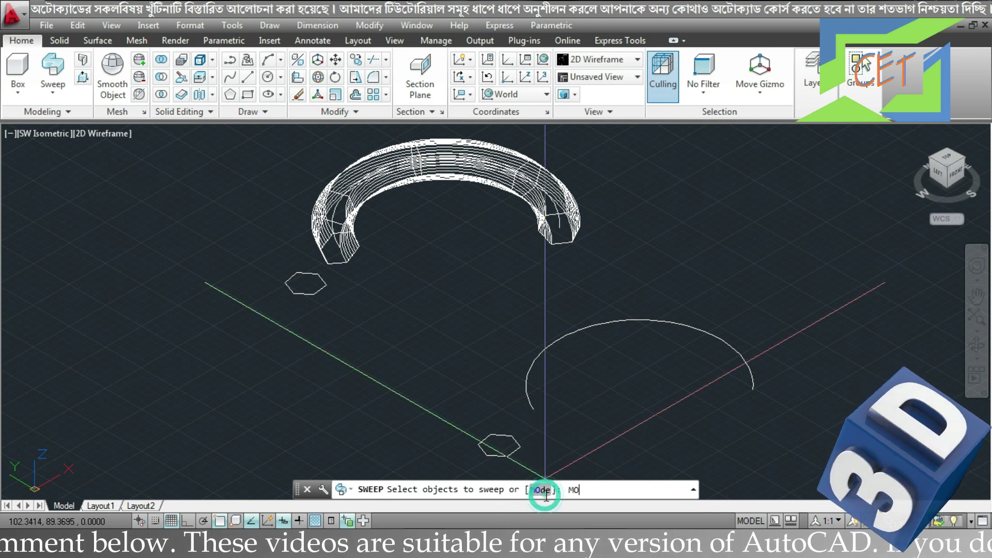
click(558, 490)
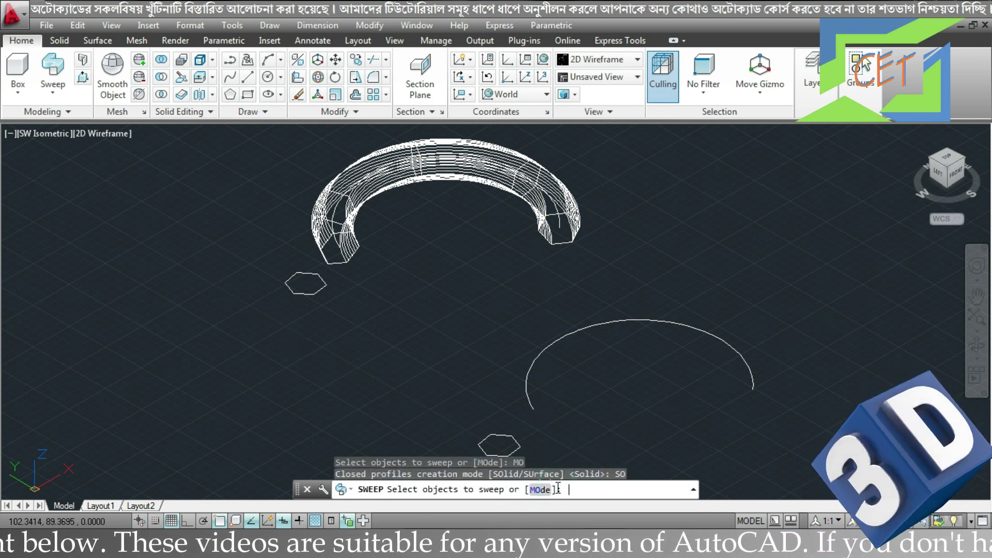
click(515, 437)
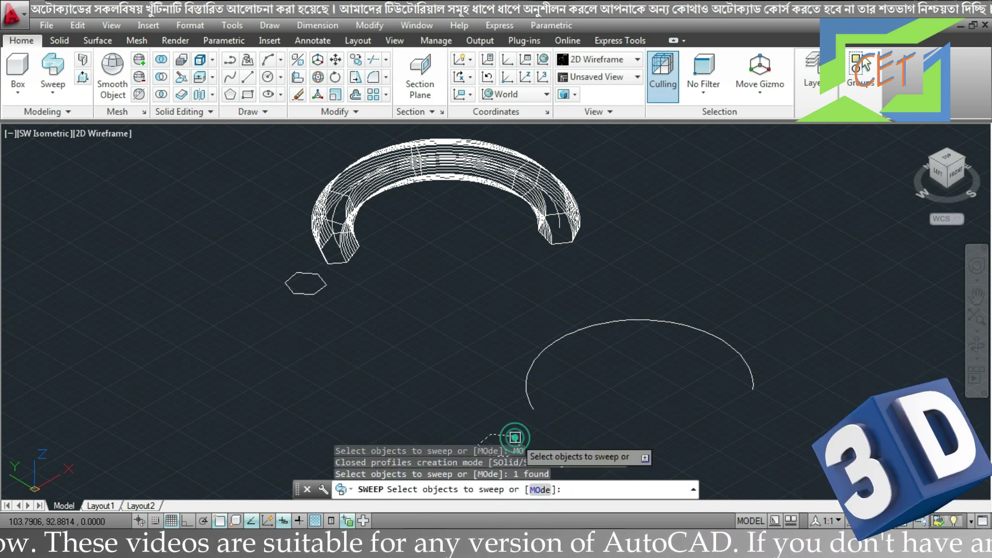
key(Return)
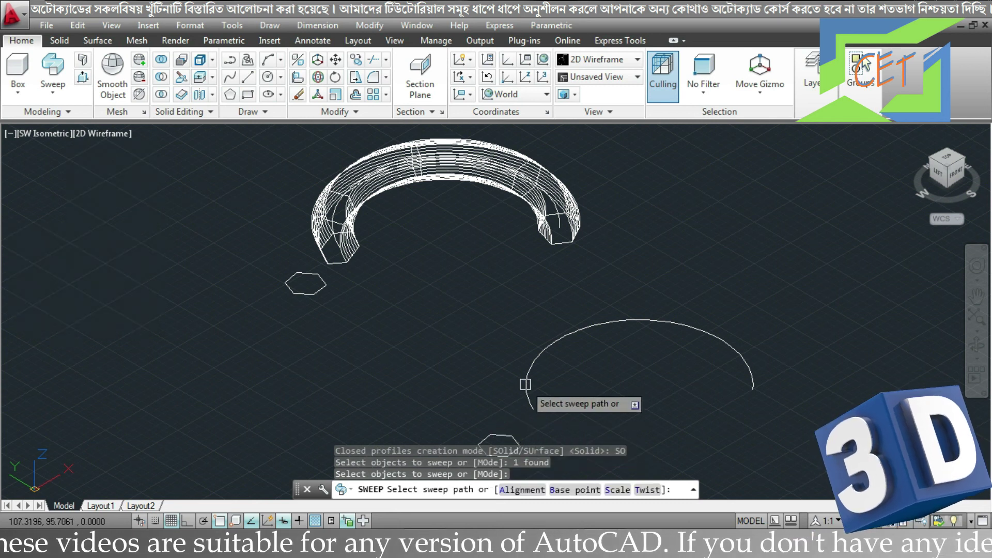
click(526, 386)
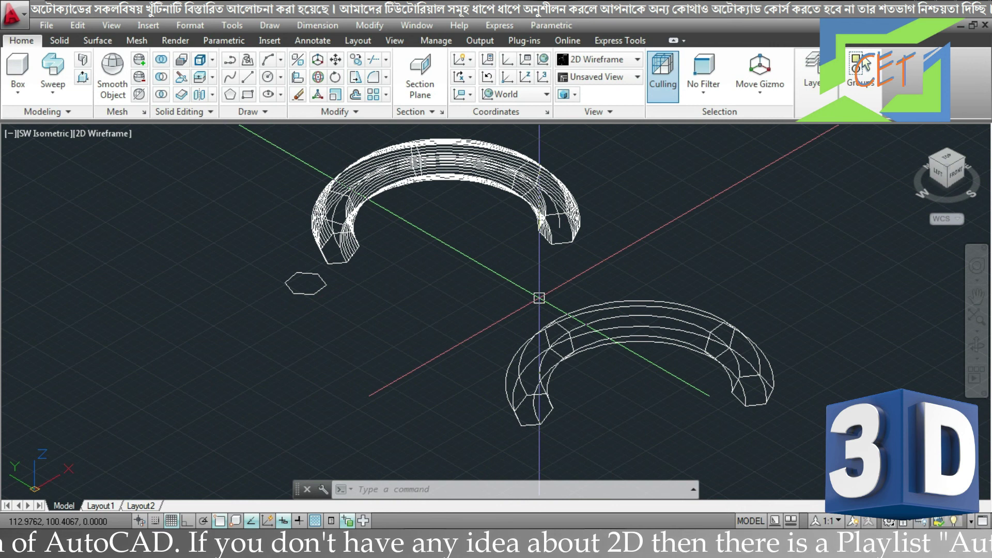
click(122, 134)
Switch the view to Shades of Gray and orbit to inspect both curved hexagon sweeps
click(188, 268)
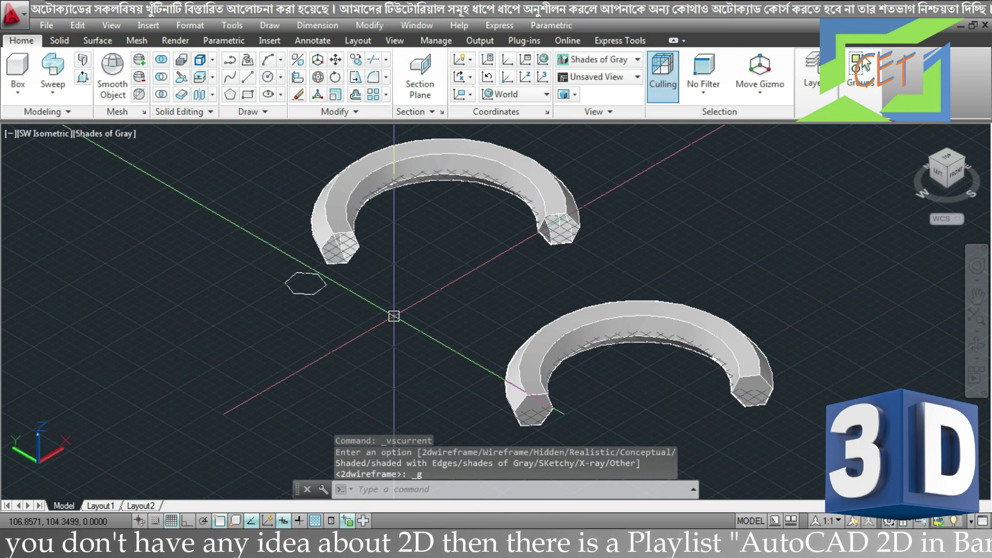
scroll(361, 274, up, 3)
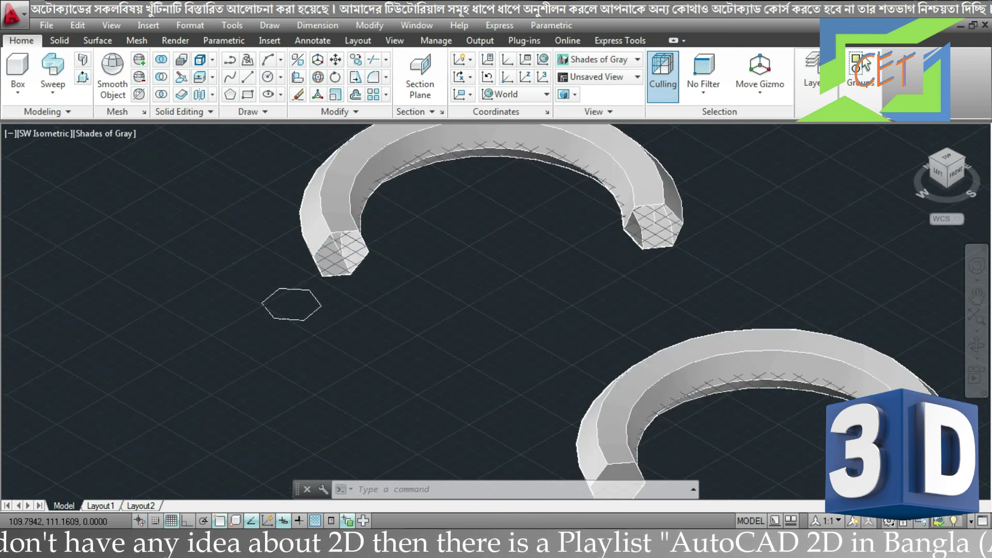
scroll(338, 235, up, 3)
mouse_move(339, 236)
shift+middle_down()
mouse_move(658, 263)
mouse_move(637, 235)
mouse_move(634, 252)
shift+middle_up()
scroll(592, 299, down, 5)
middle_drag(591, 299, 592, 401)
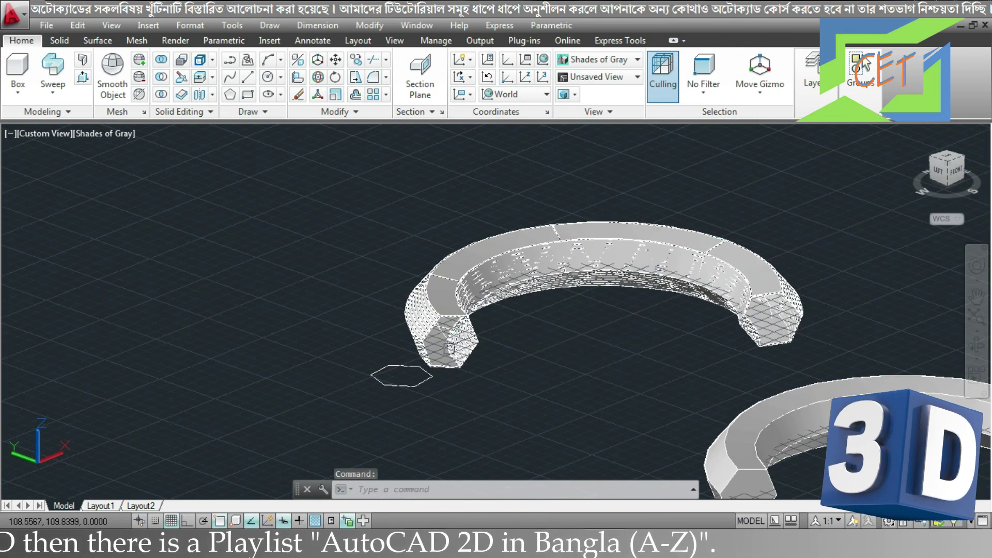